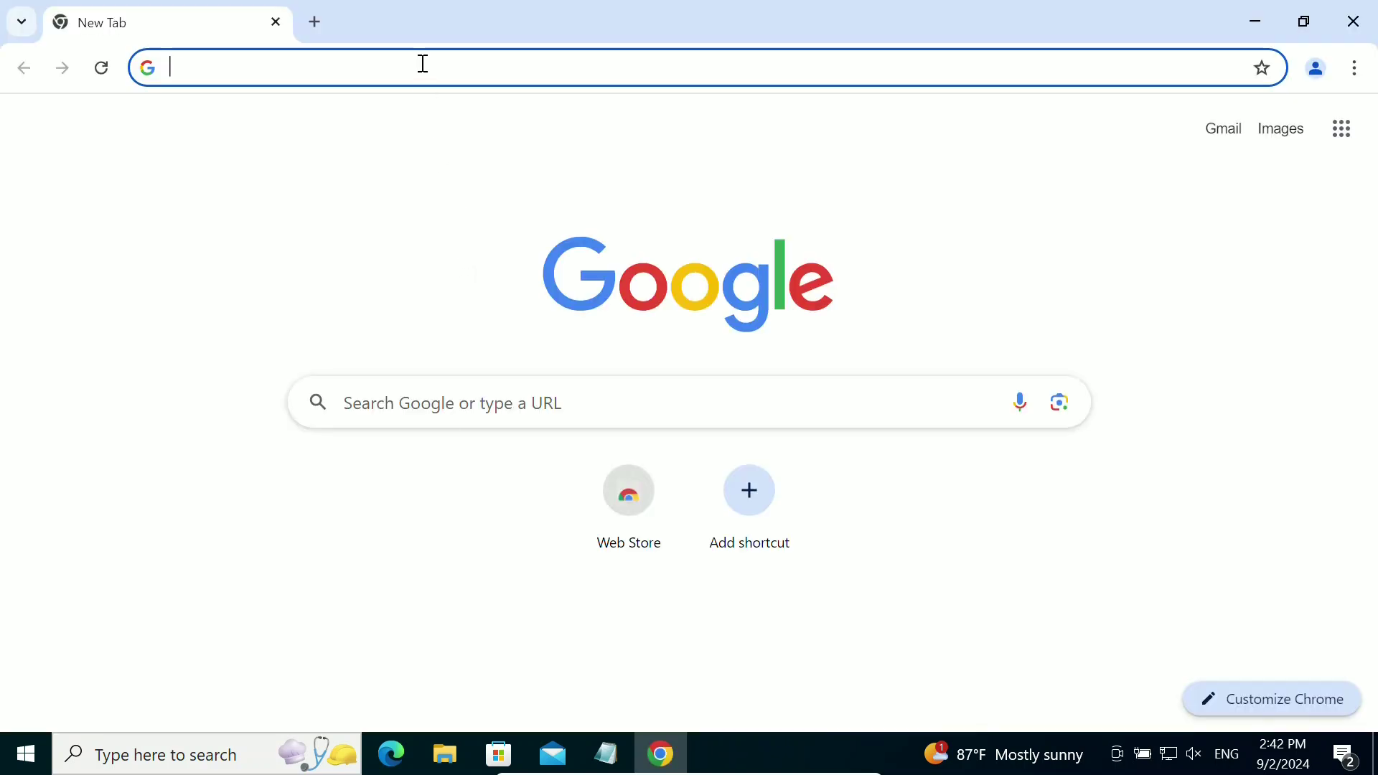
Open the website kidlogger.net and reduce the page zoom to 90%.
text(kidlo)
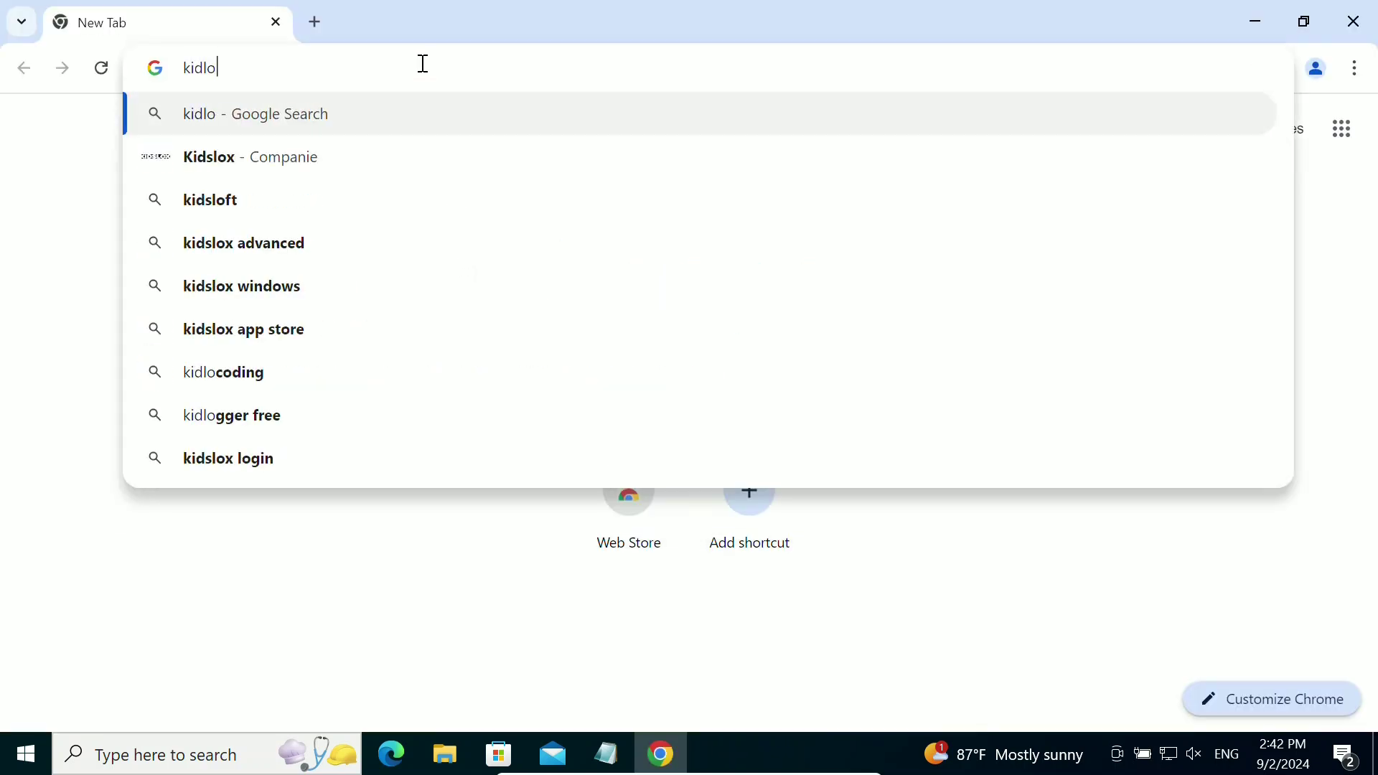
text(gger)
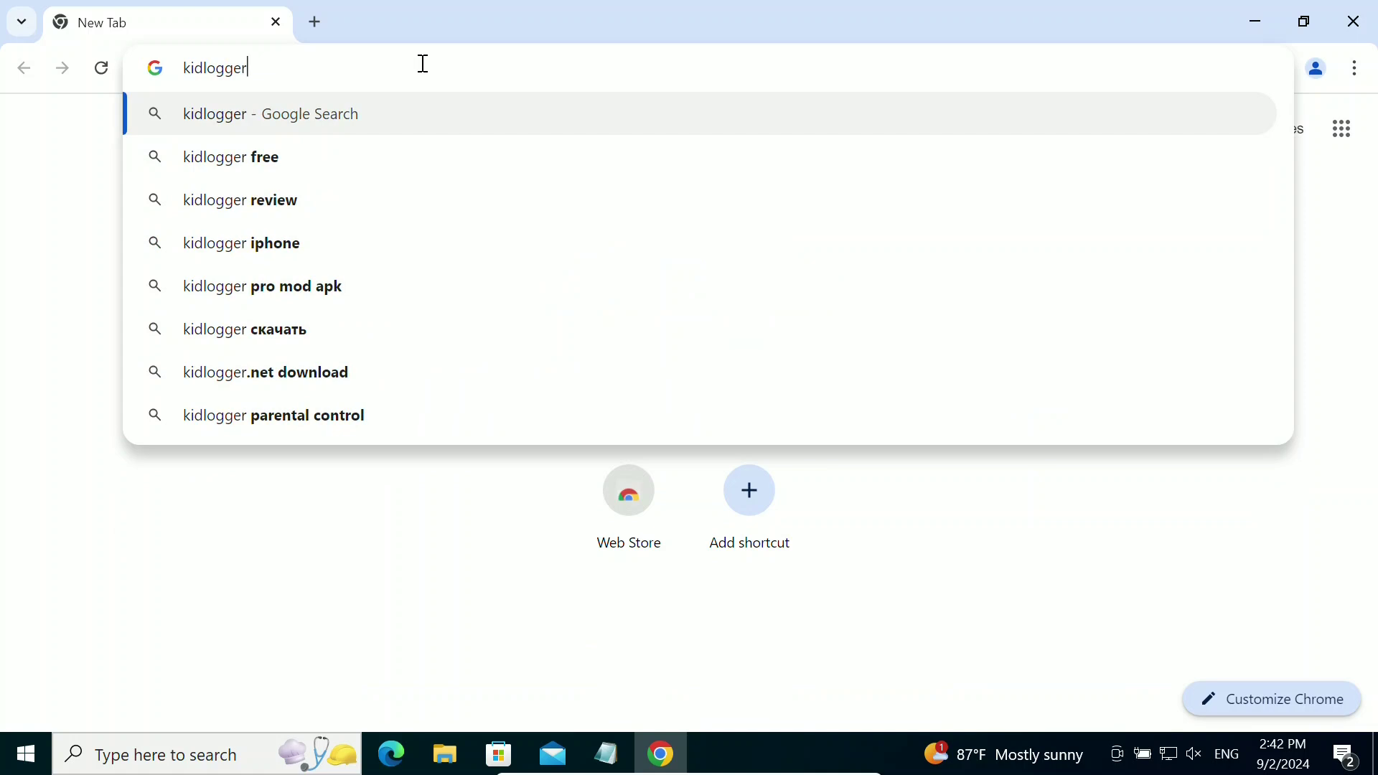
text(.net)
key(Return)
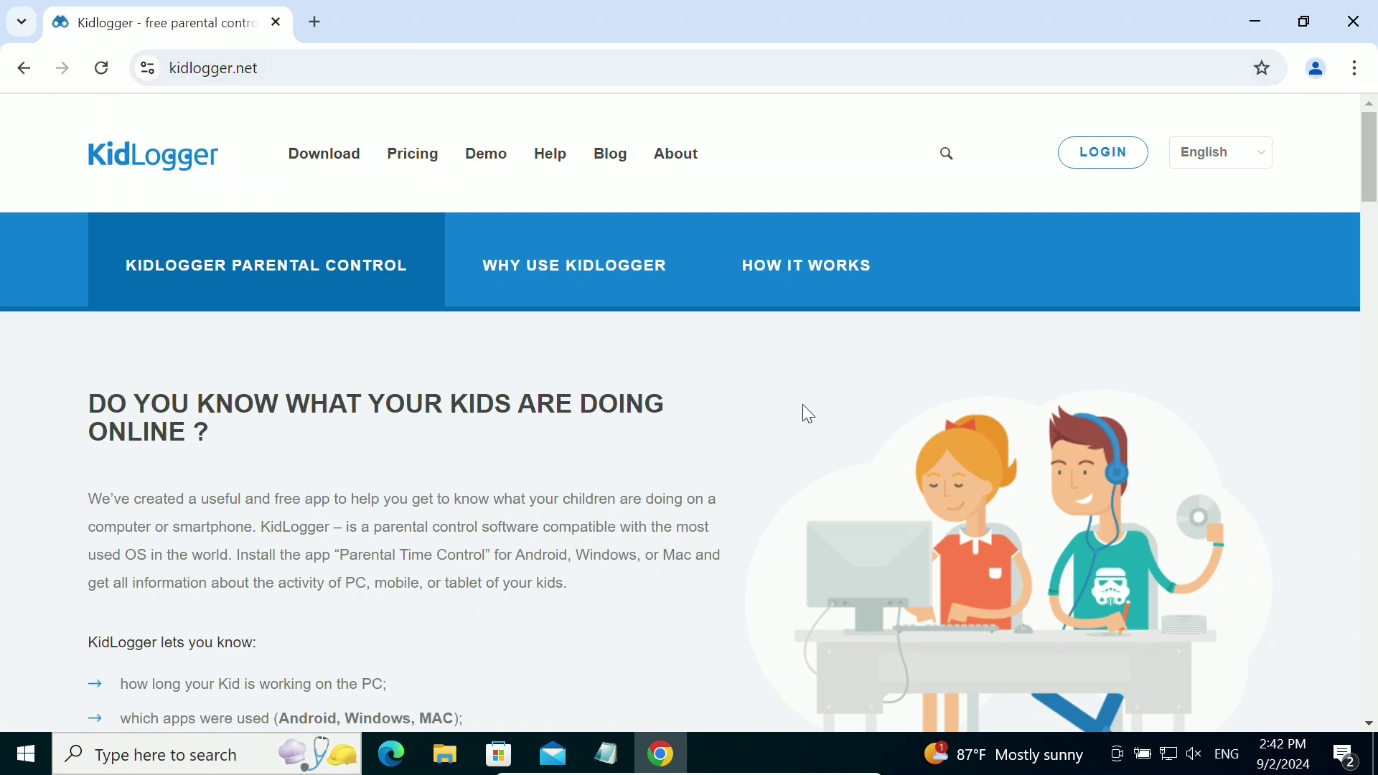
key(ctrl+minus)
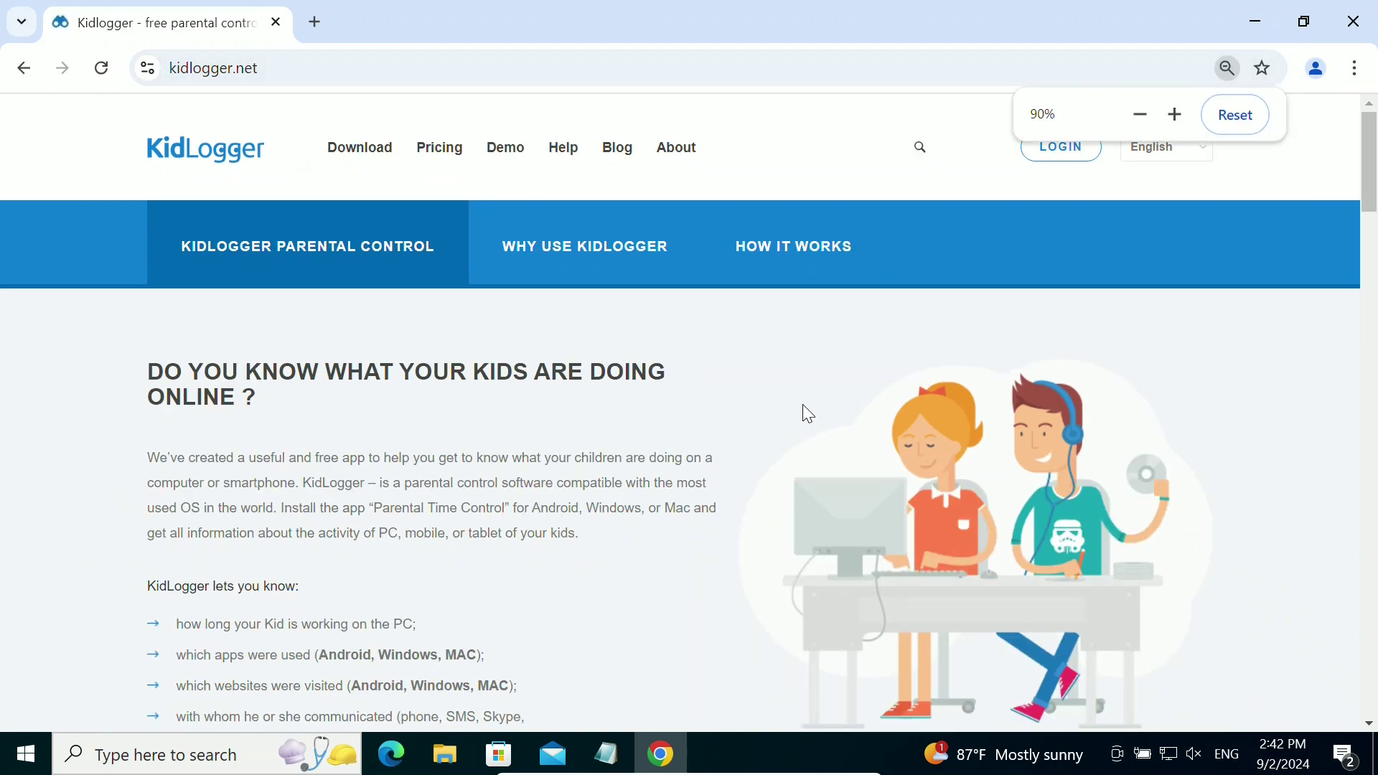
View the Download page and compare the Basic, Standard and Professional plans on the Pricing page.
click(344, 151)
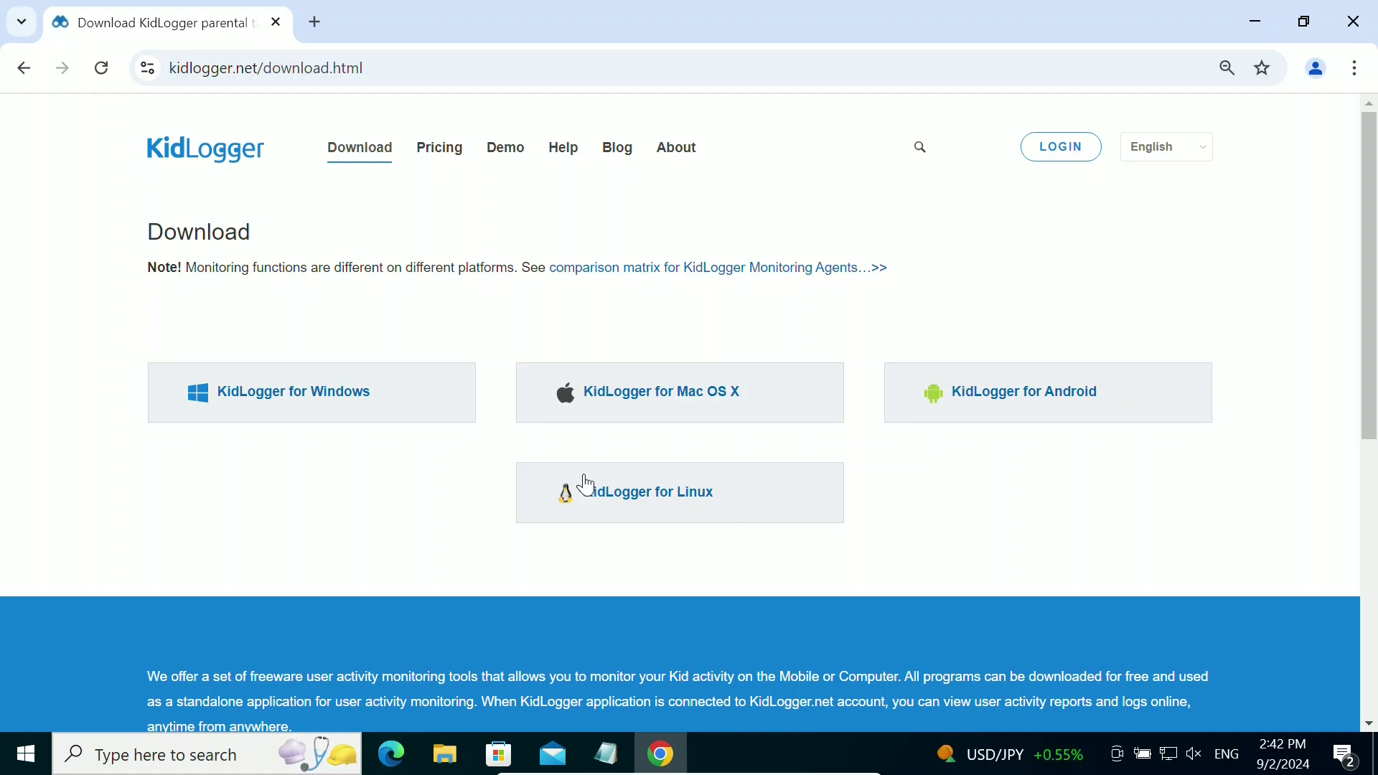
click(434, 156)
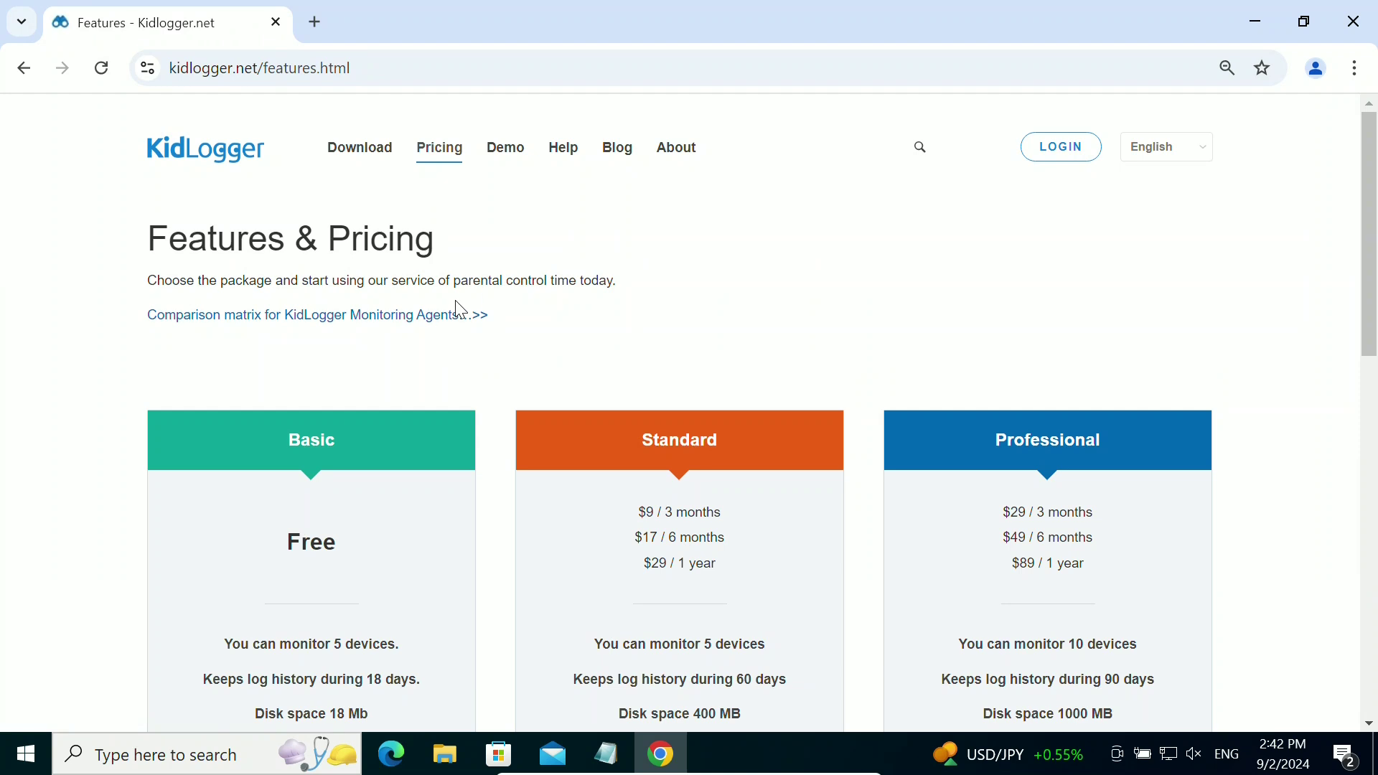
scroll(460, 310, down, 1)
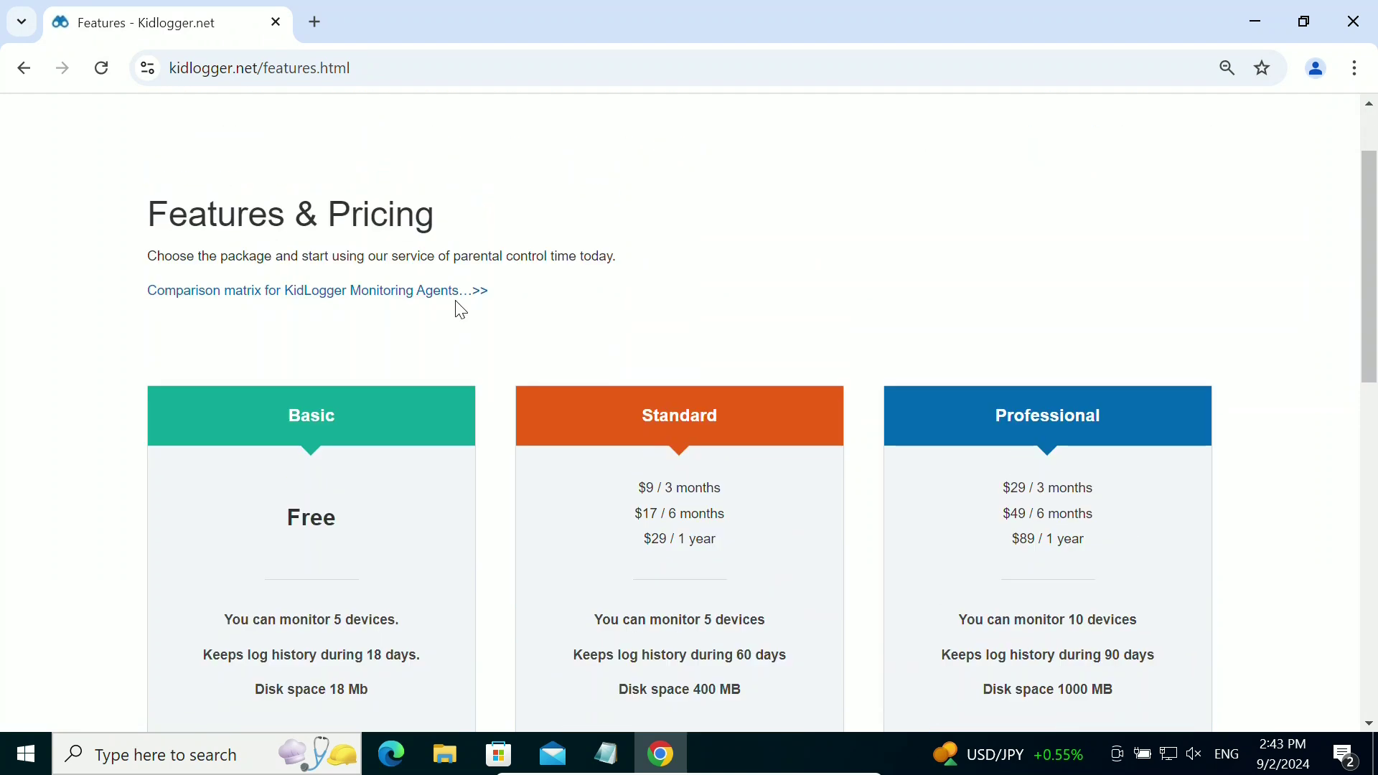
scroll(459, 310, down, 1)
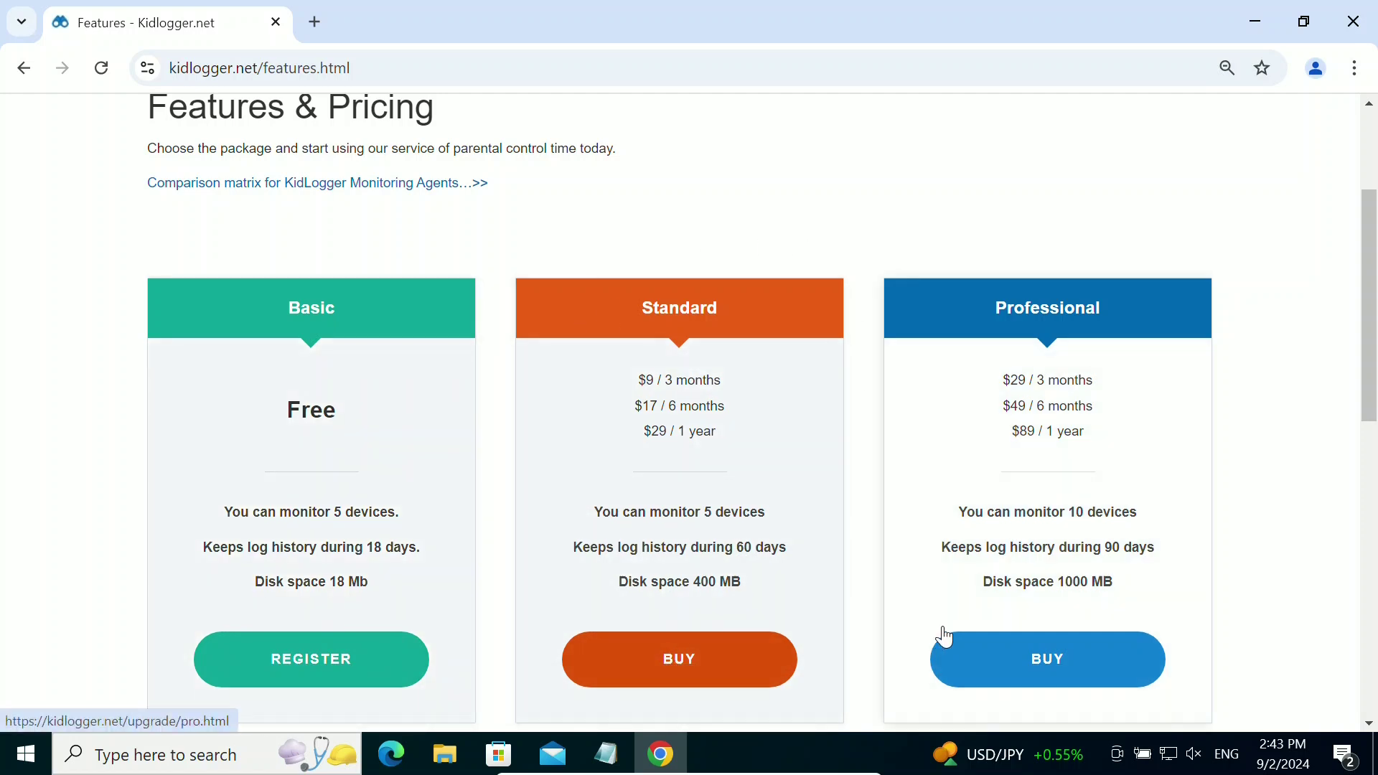
scroll(944, 636, down, 1)
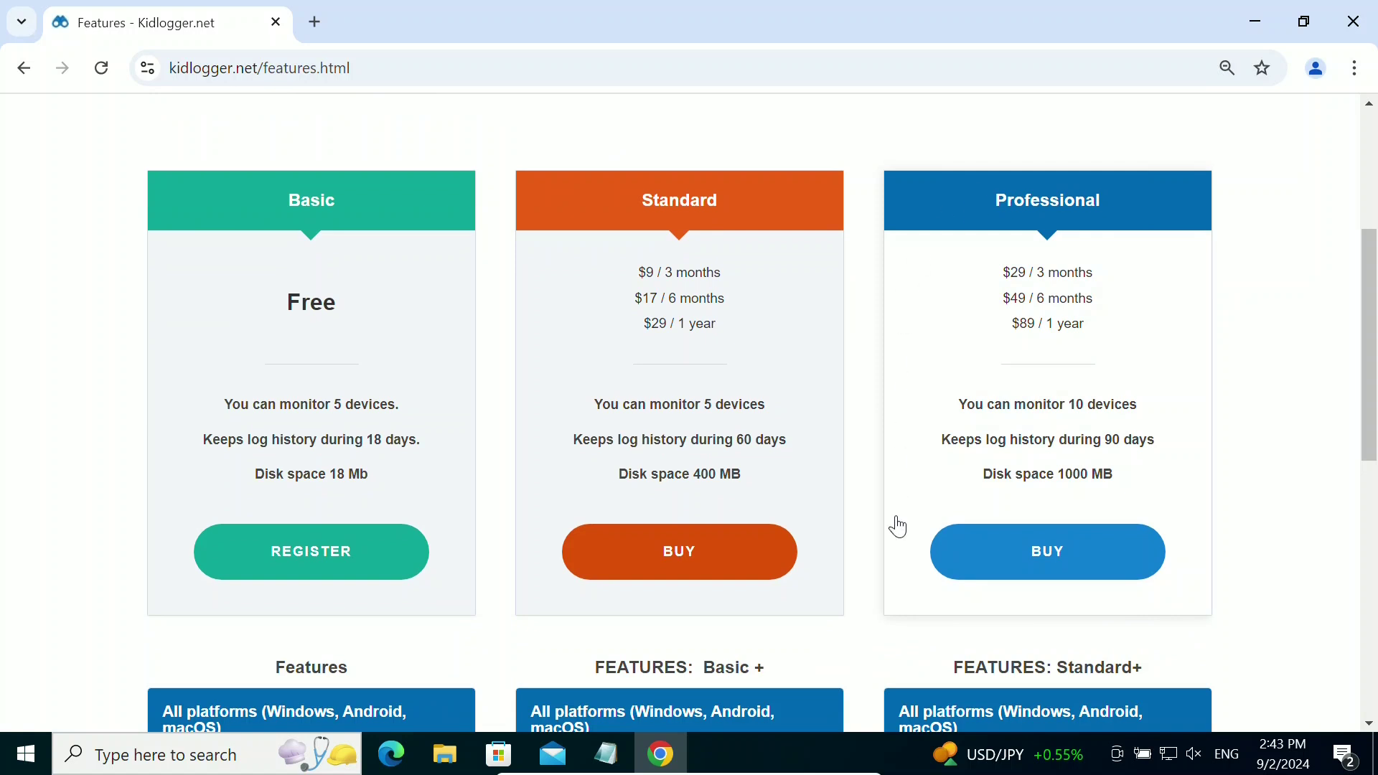
scroll(886, 585, up, 3)
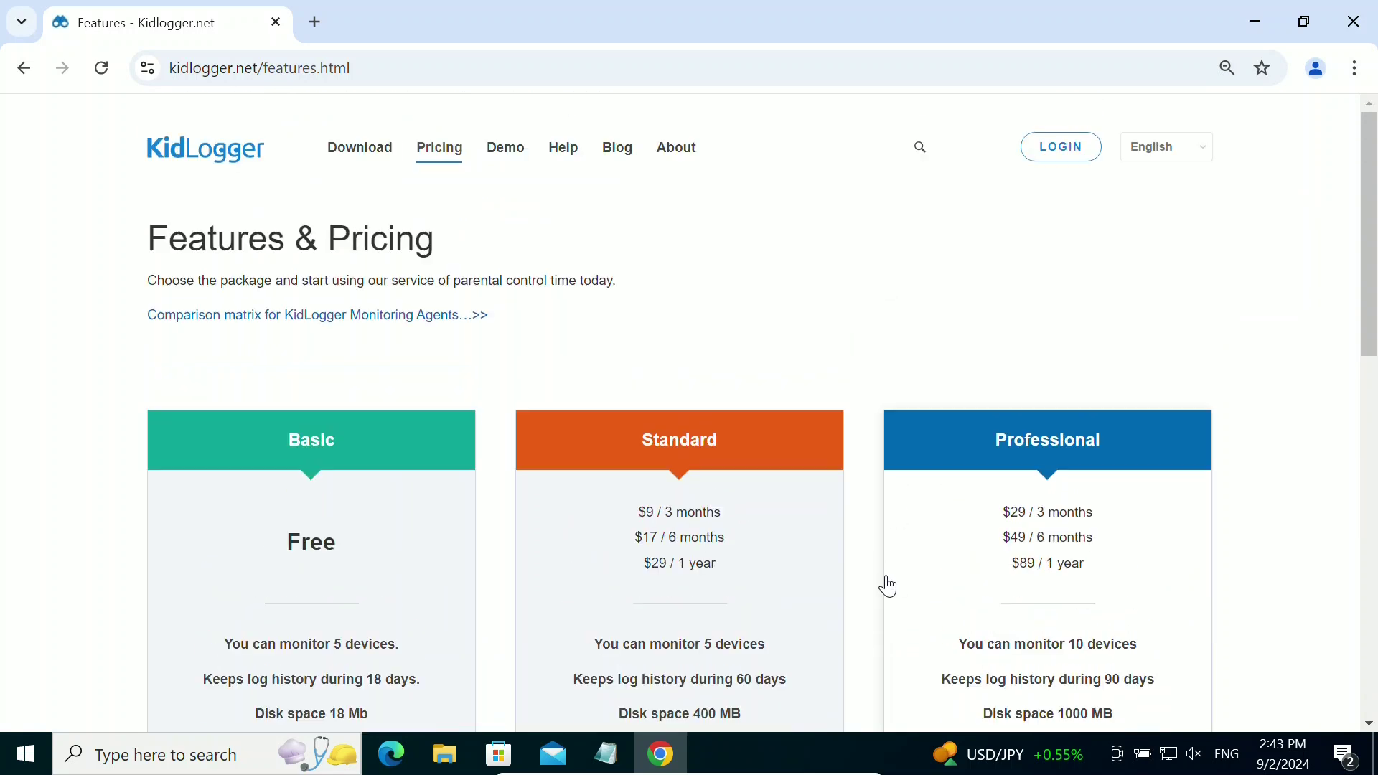
Examine the Demo page from the getting-started instructions through the dashboard and analytics examples to the Conversation section, and return to its start.
click(506, 148)
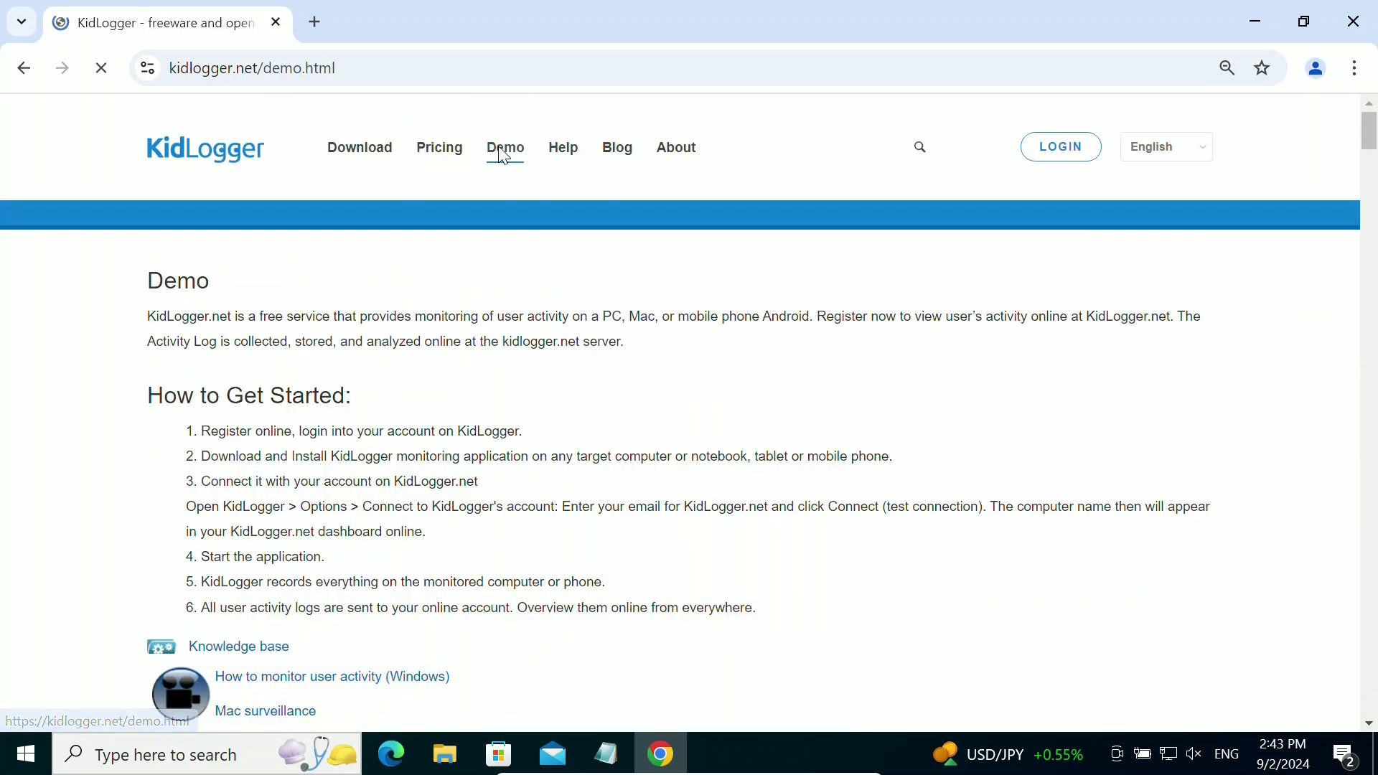
scroll(482, 371, down, 2)
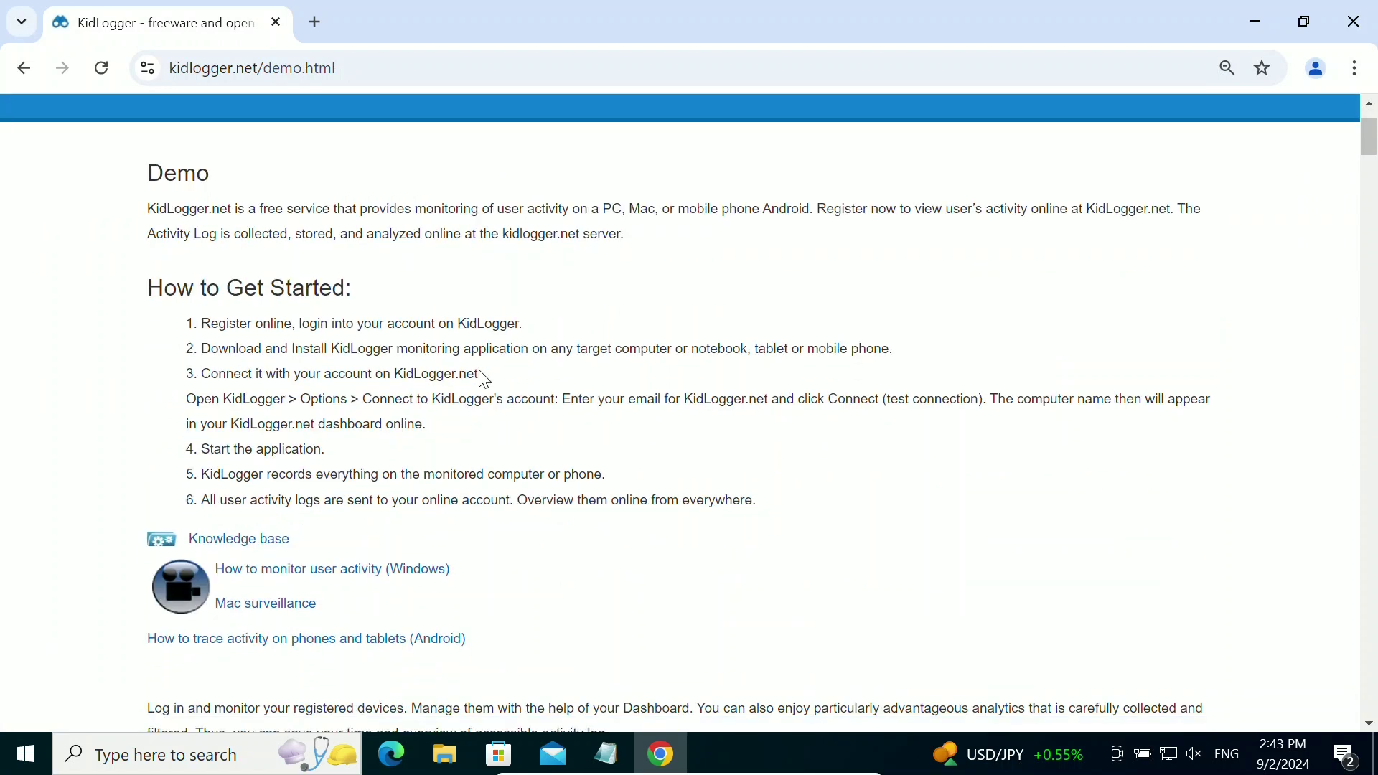
scroll(481, 371, down, 10)
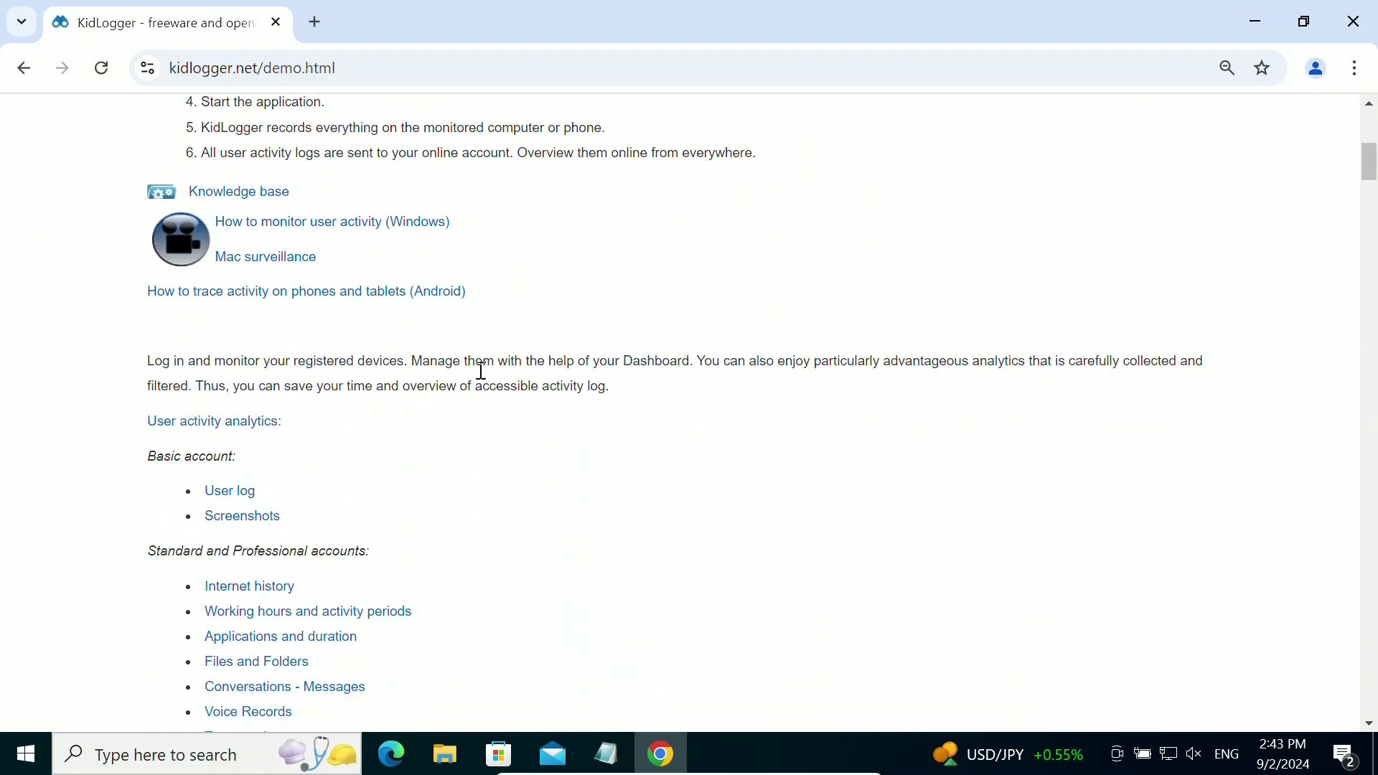
scroll(484, 379, down, 5)
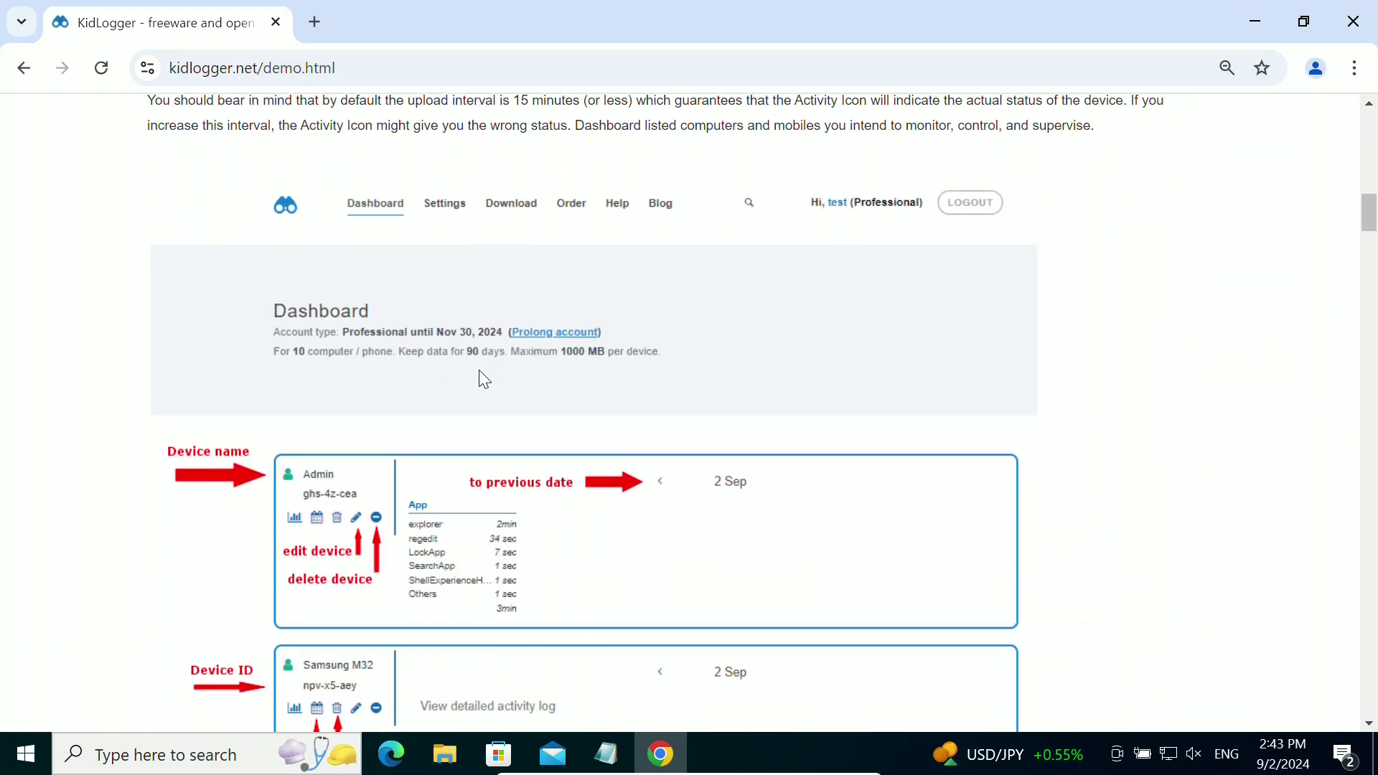
scroll(485, 379, down, 4)
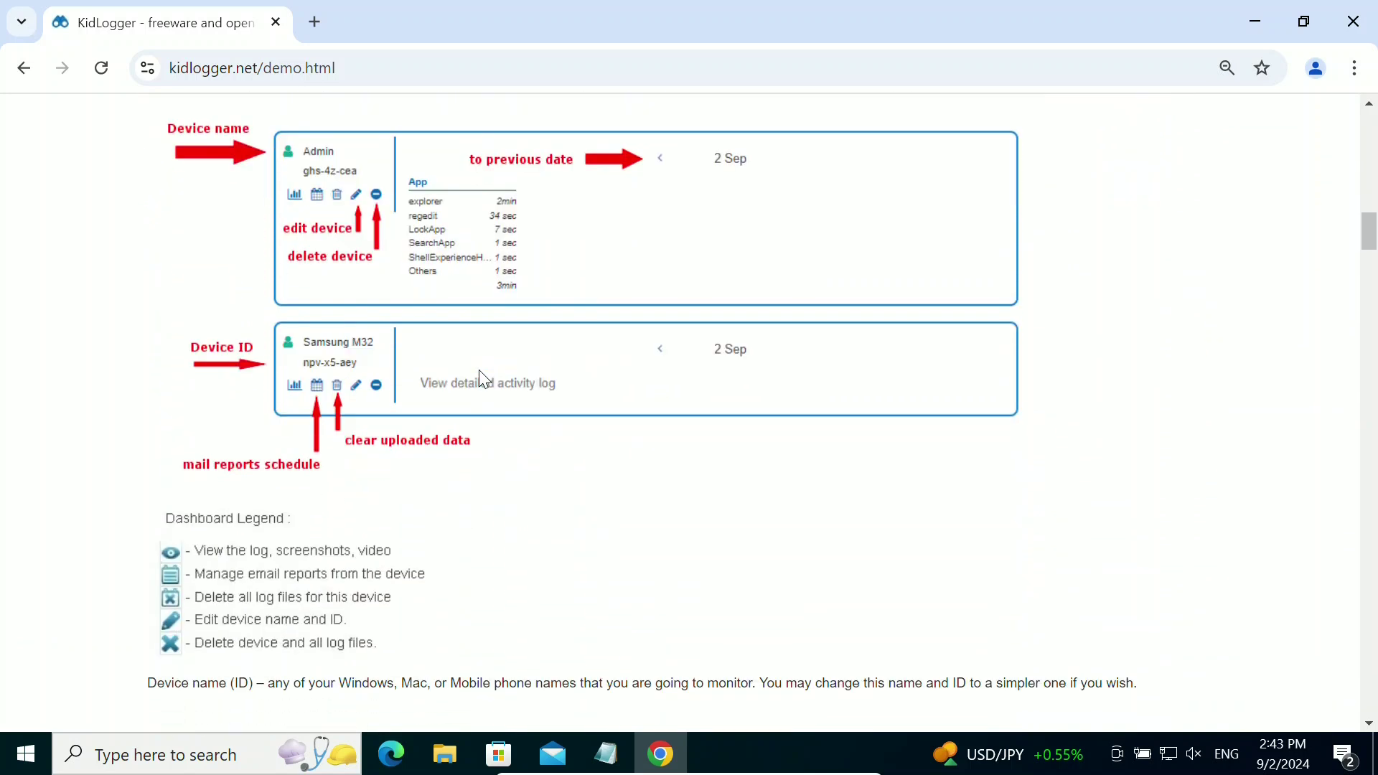
scroll(484, 379, down, 11)
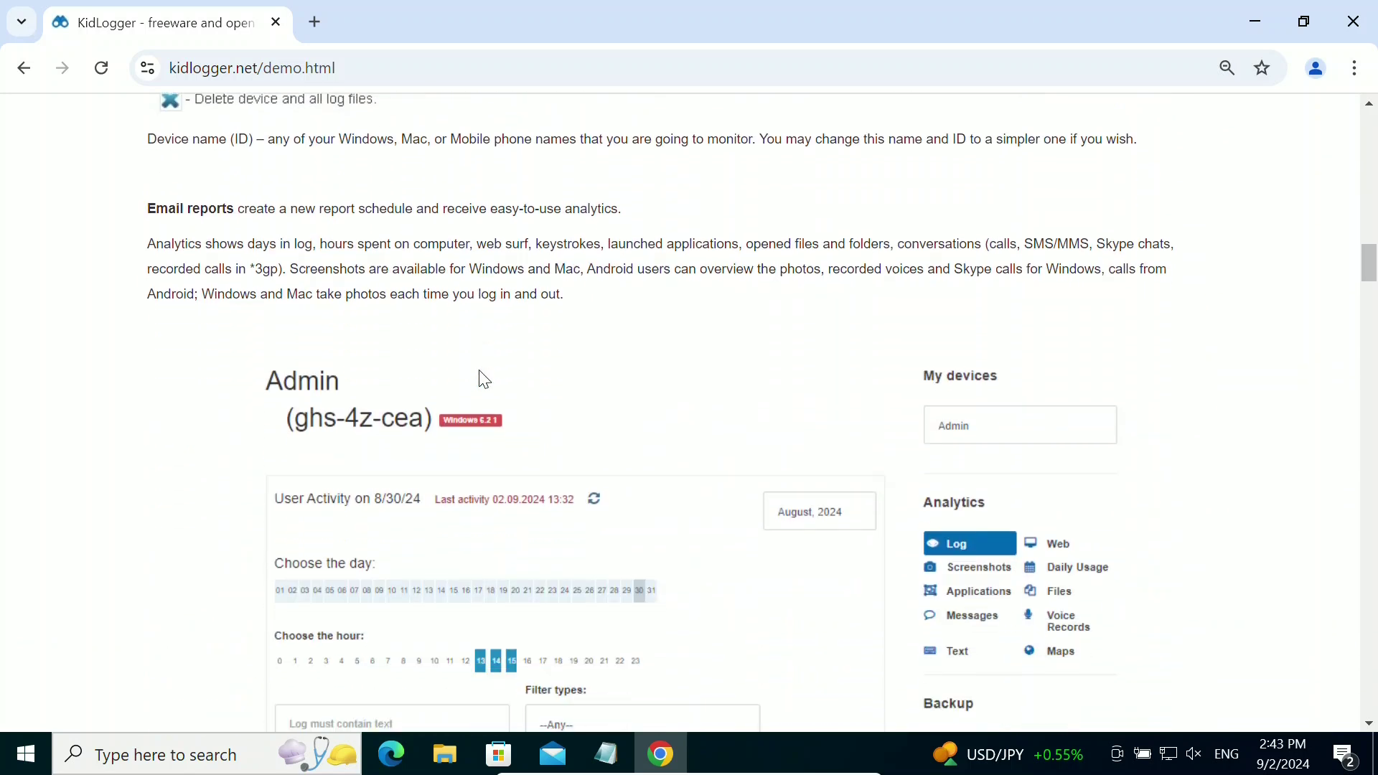
scroll(484, 379, down, 4)
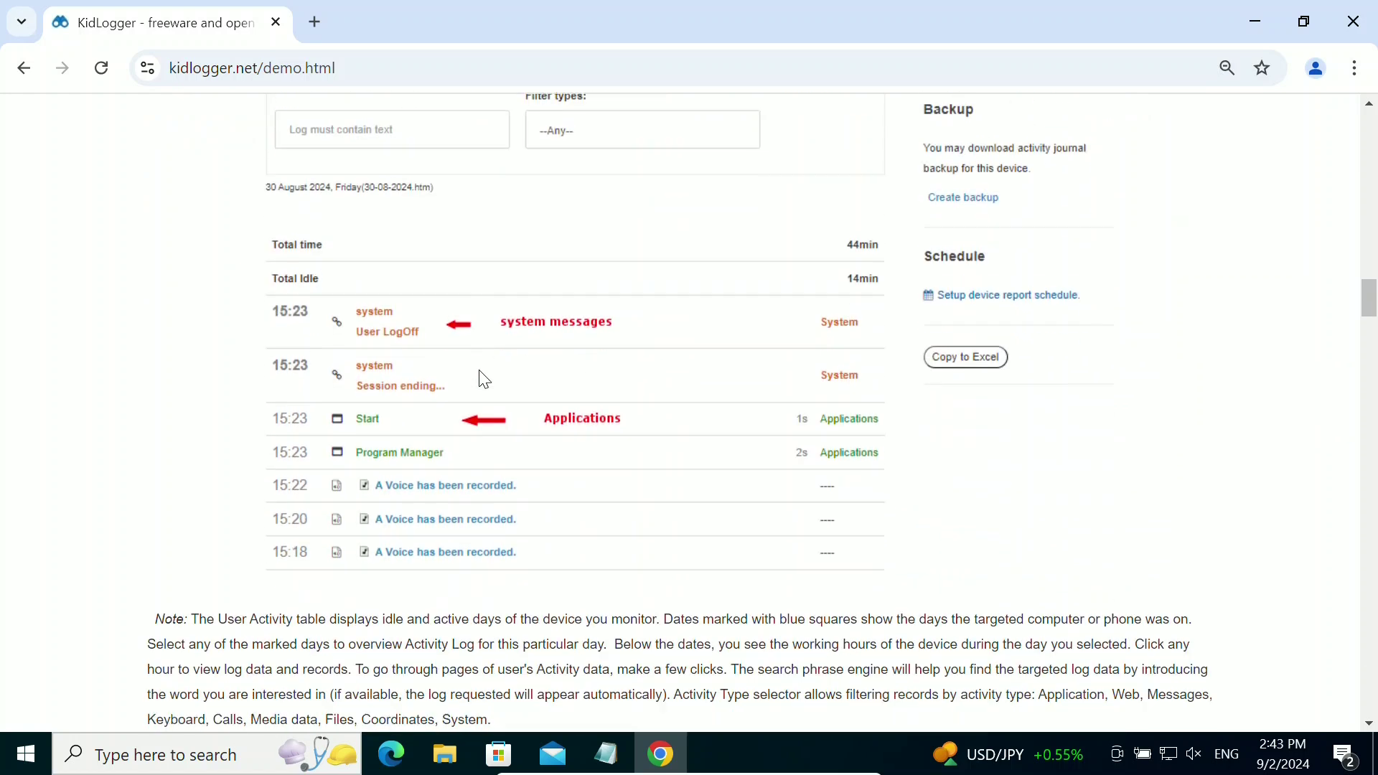
scroll(480, 380, down, 10)
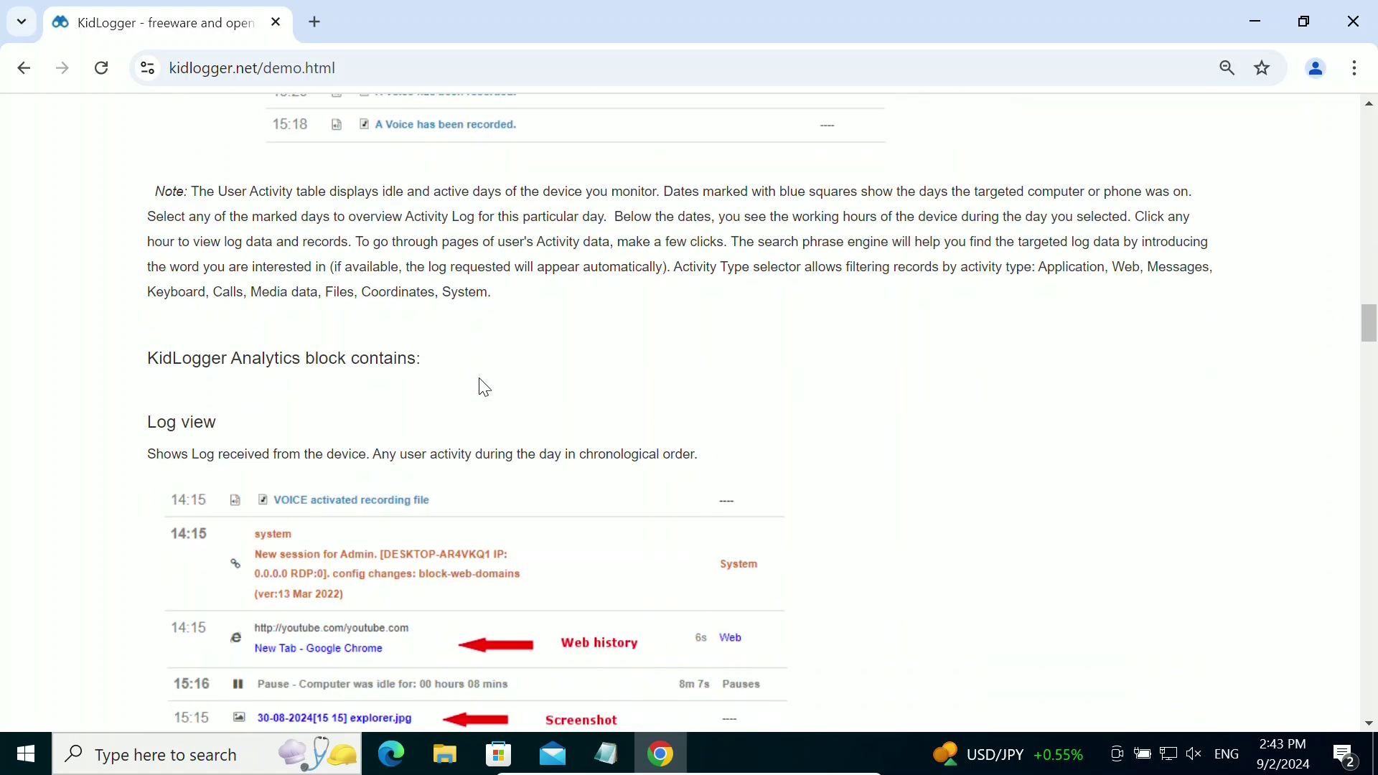
scroll(482, 388, down, 7)
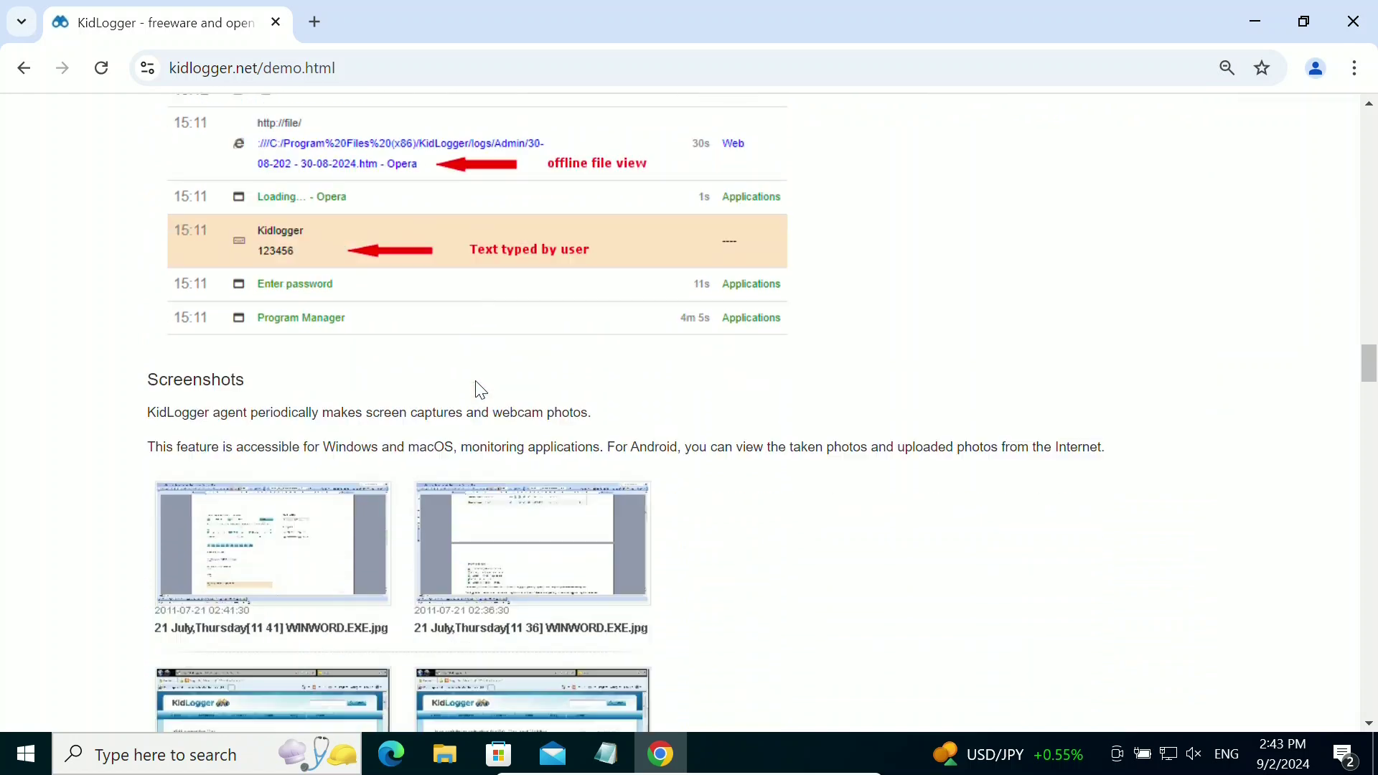
scroll(480, 392, down, 9)
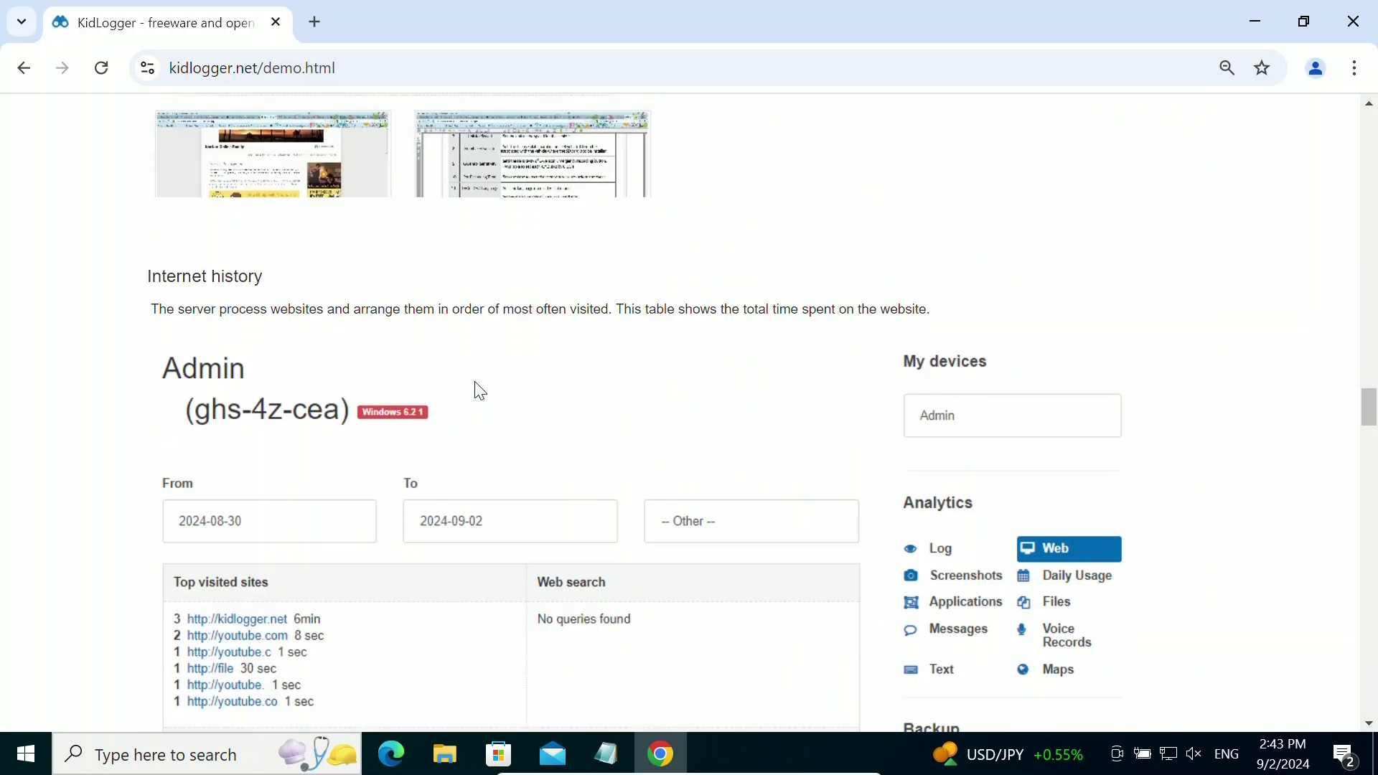
scroll(481, 390, down, 1)
scroll(480, 389, down, 7)
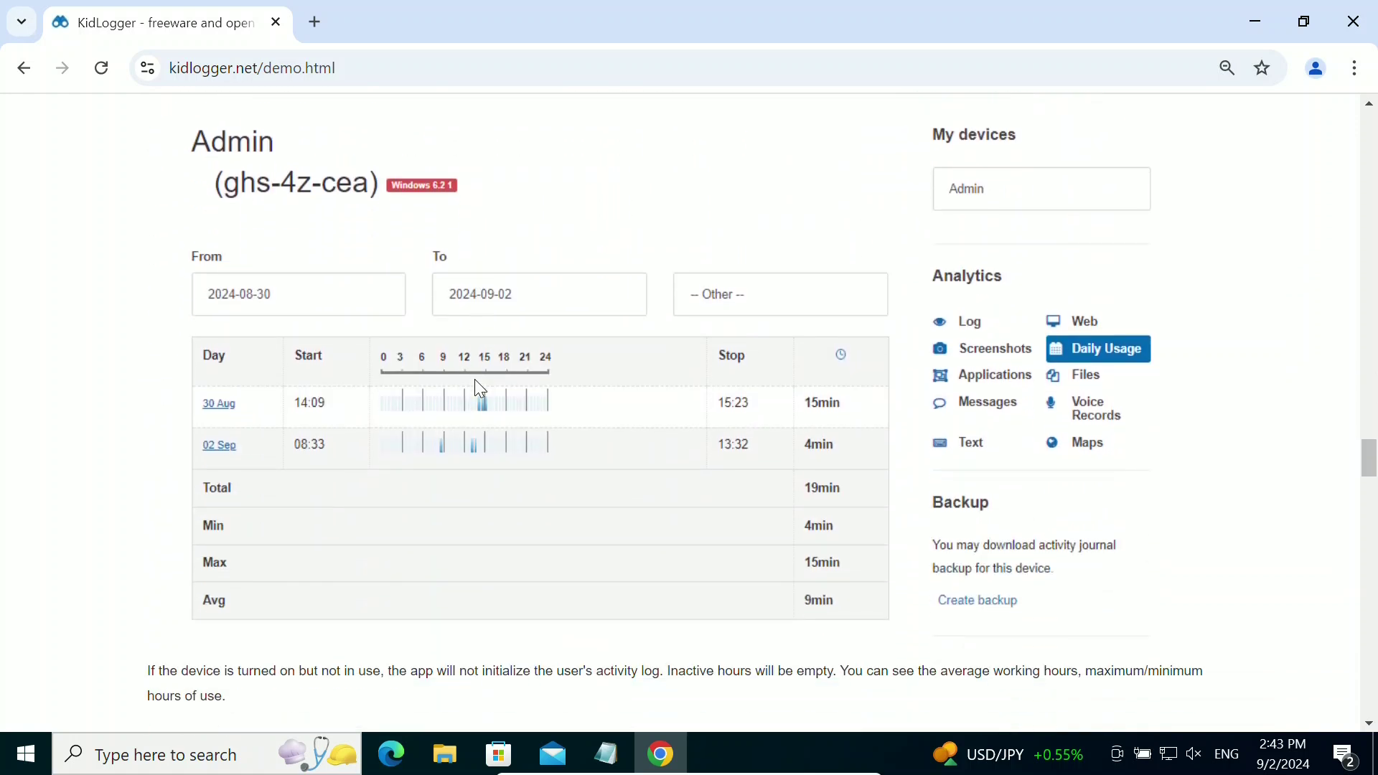
scroll(480, 389, down, 13)
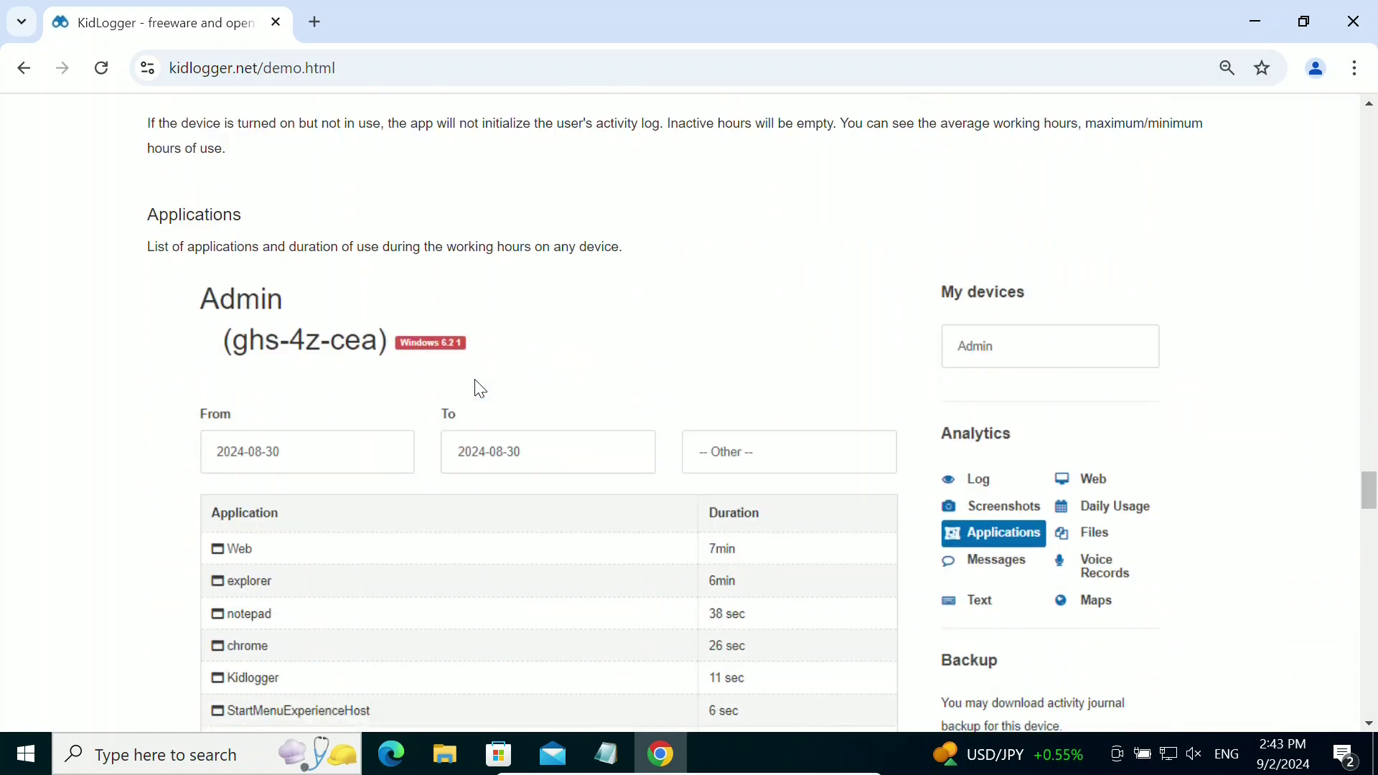
scroll(480, 388, down, 6)
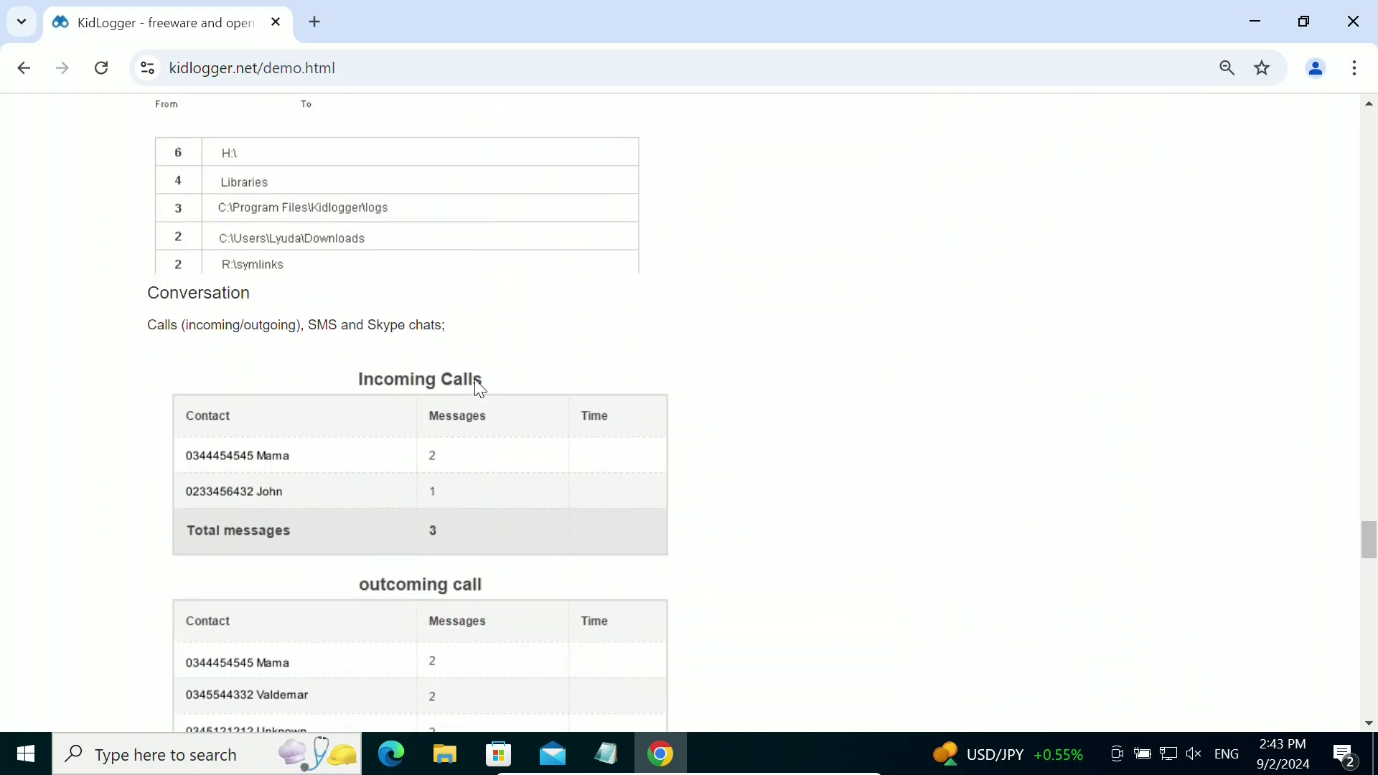
scroll(402, 163, up, 18)
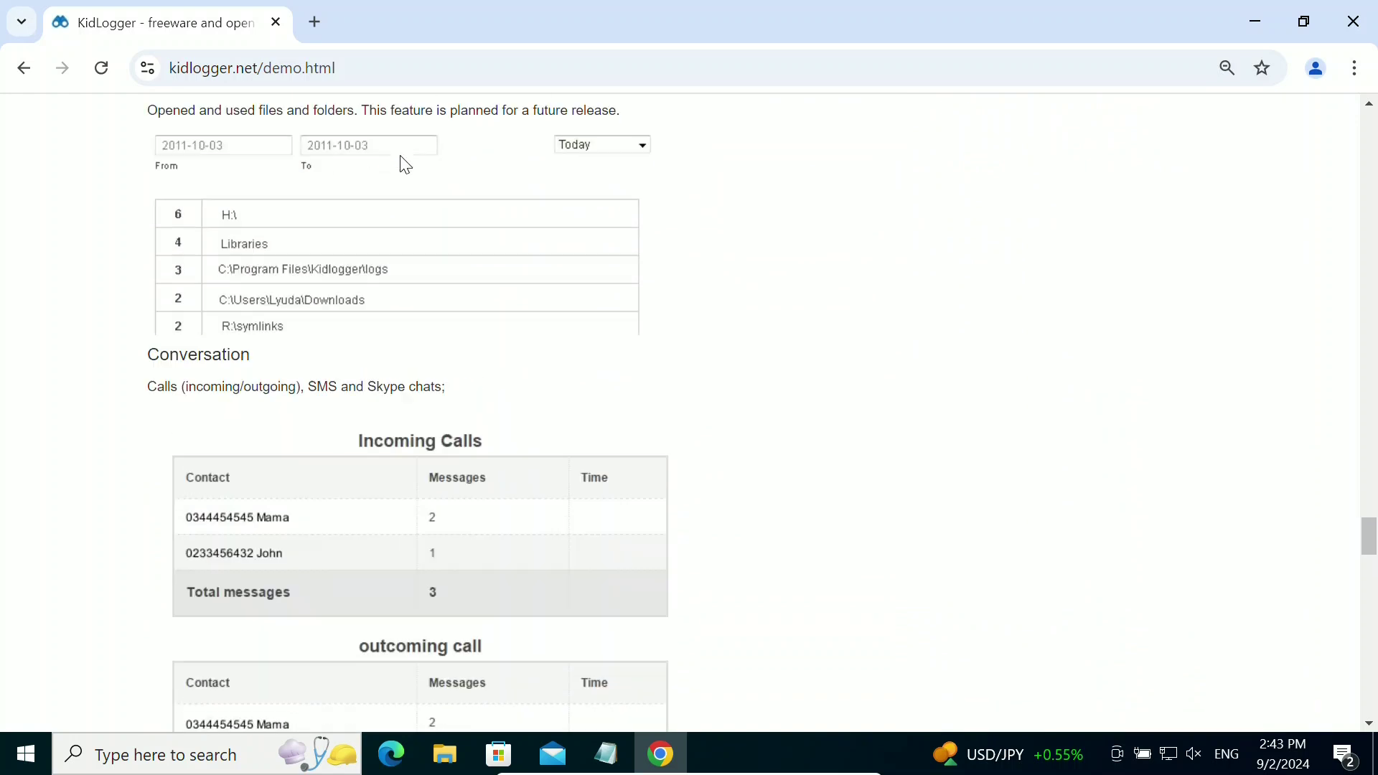
scroll(404, 165, up, 20)
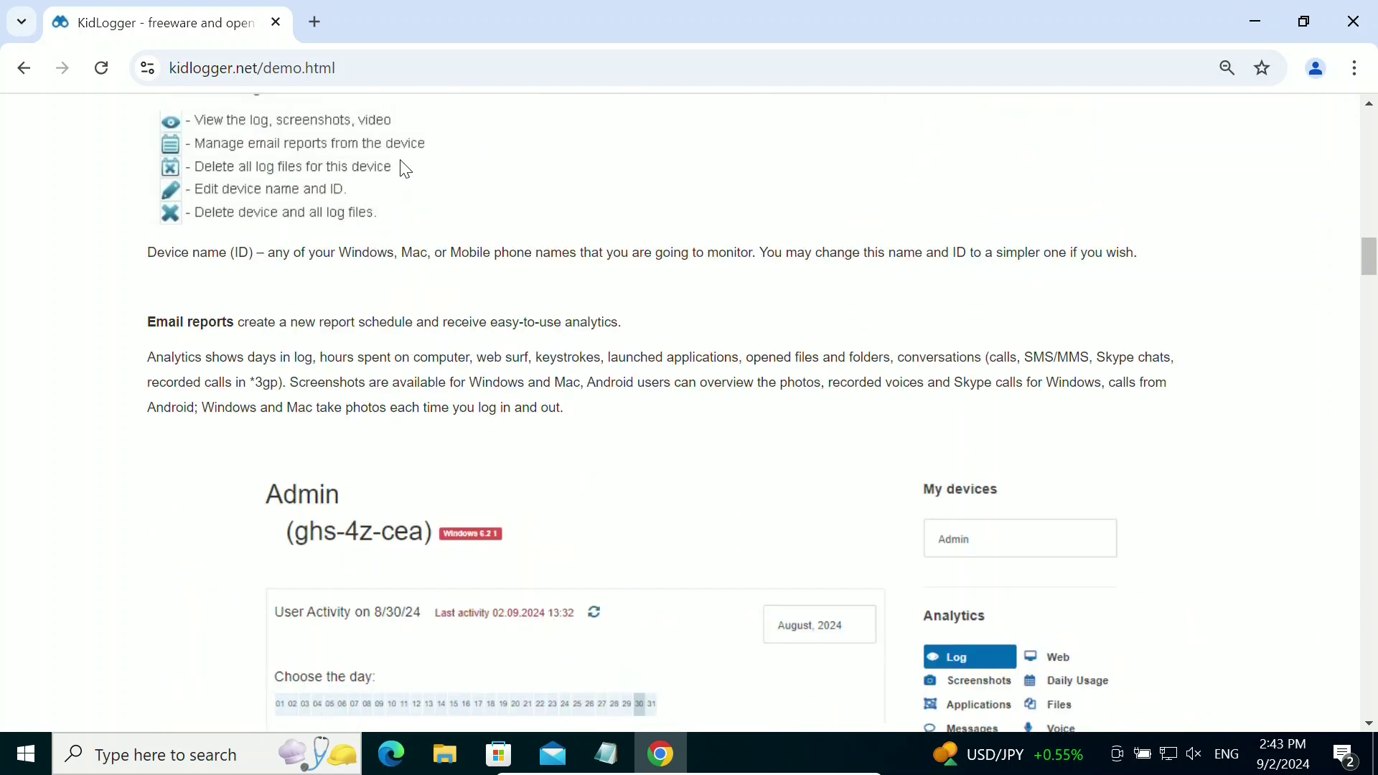
scroll(404, 170, up, 12)
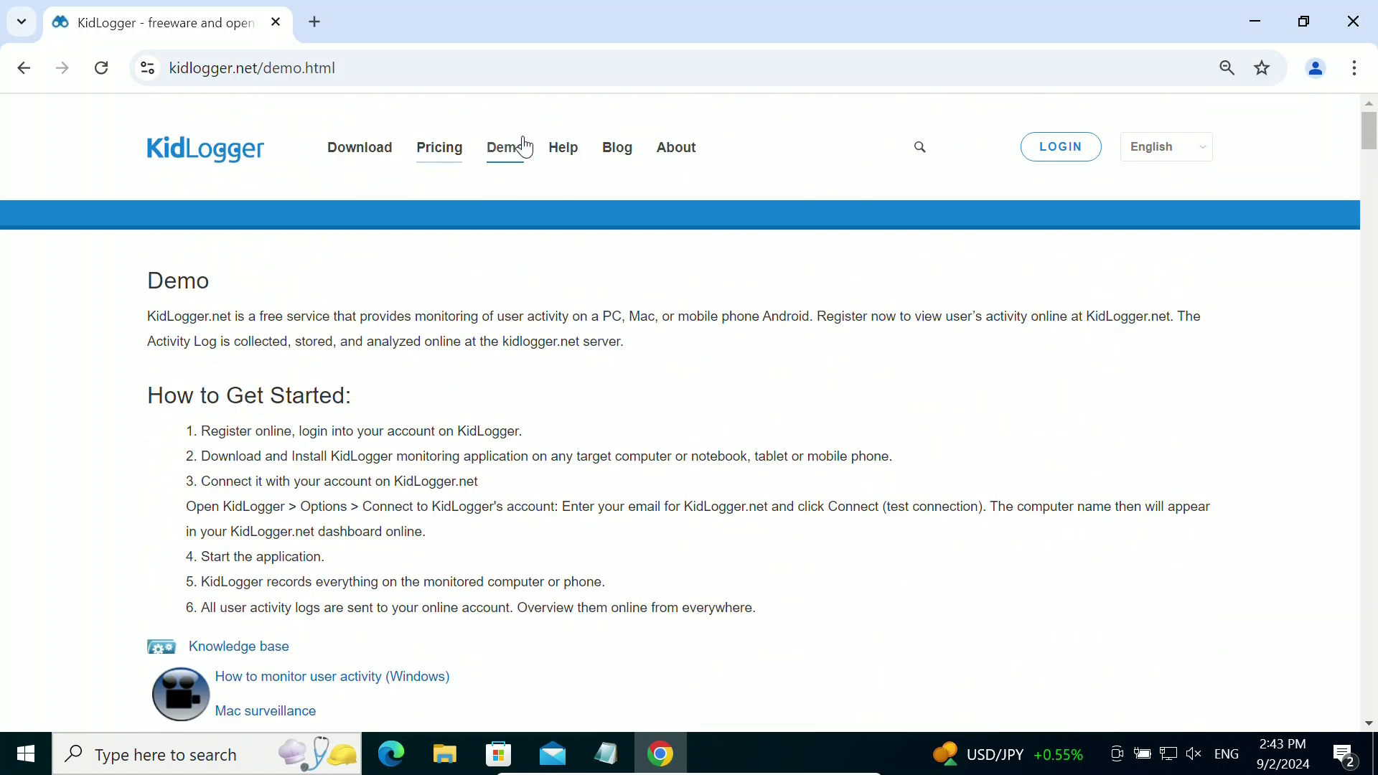
Open the Help page and look through the General questions and About encryption sections, collapsing each one.
click(562, 153)
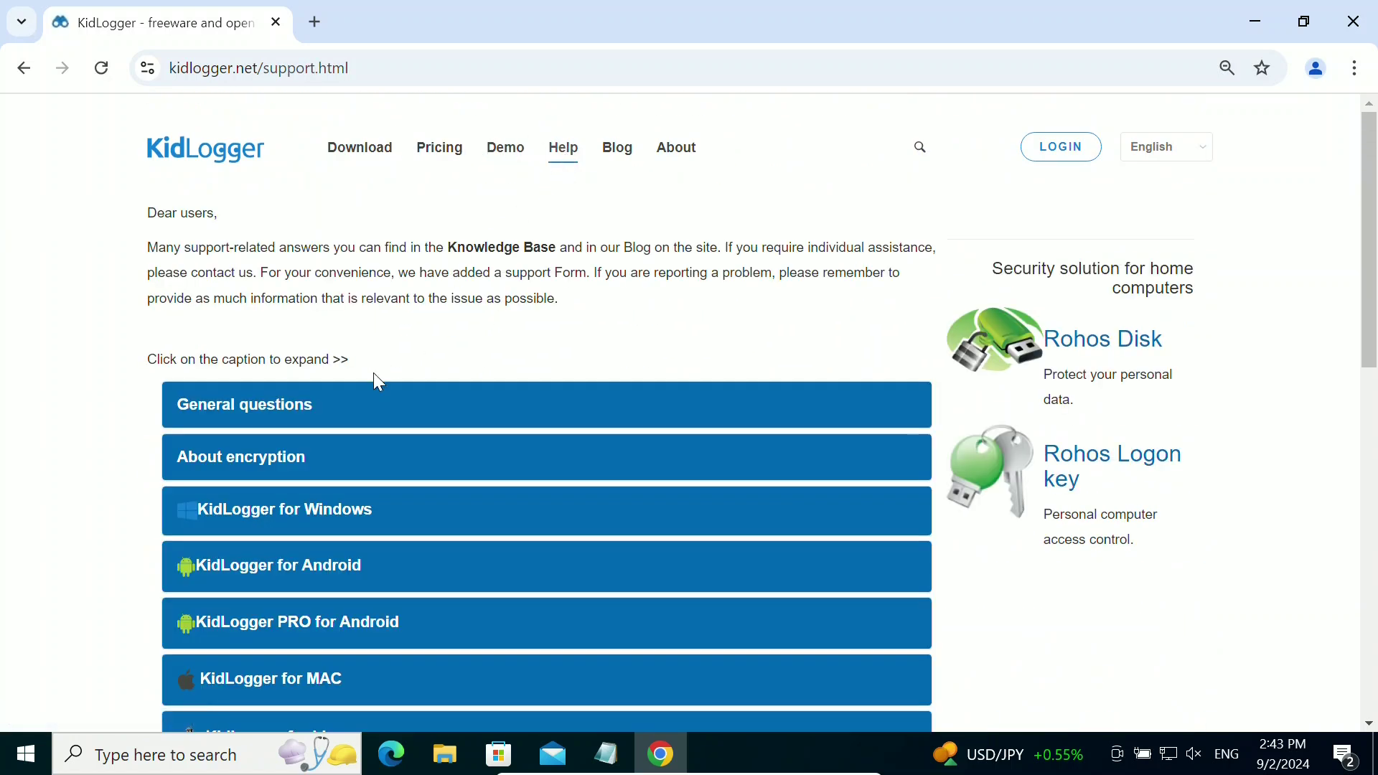
click(285, 412)
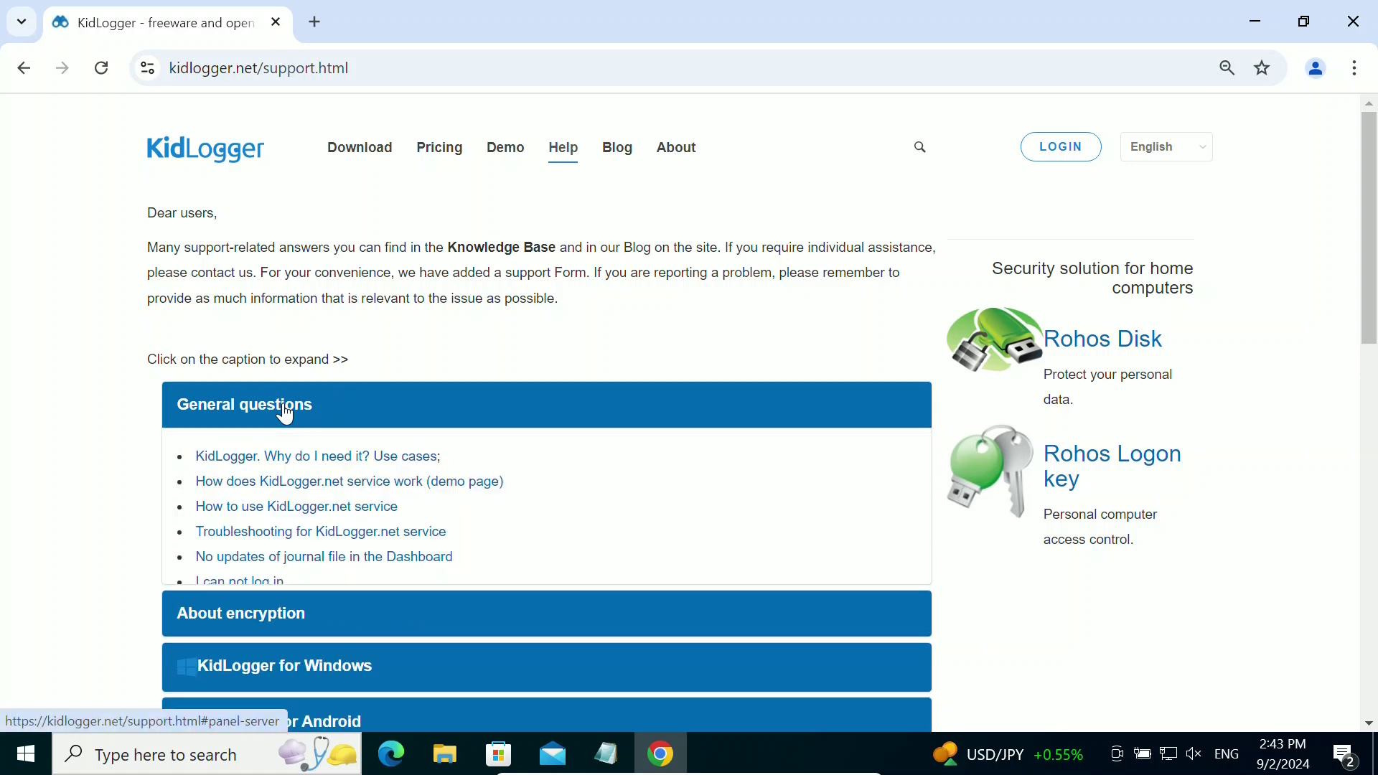
click(285, 412)
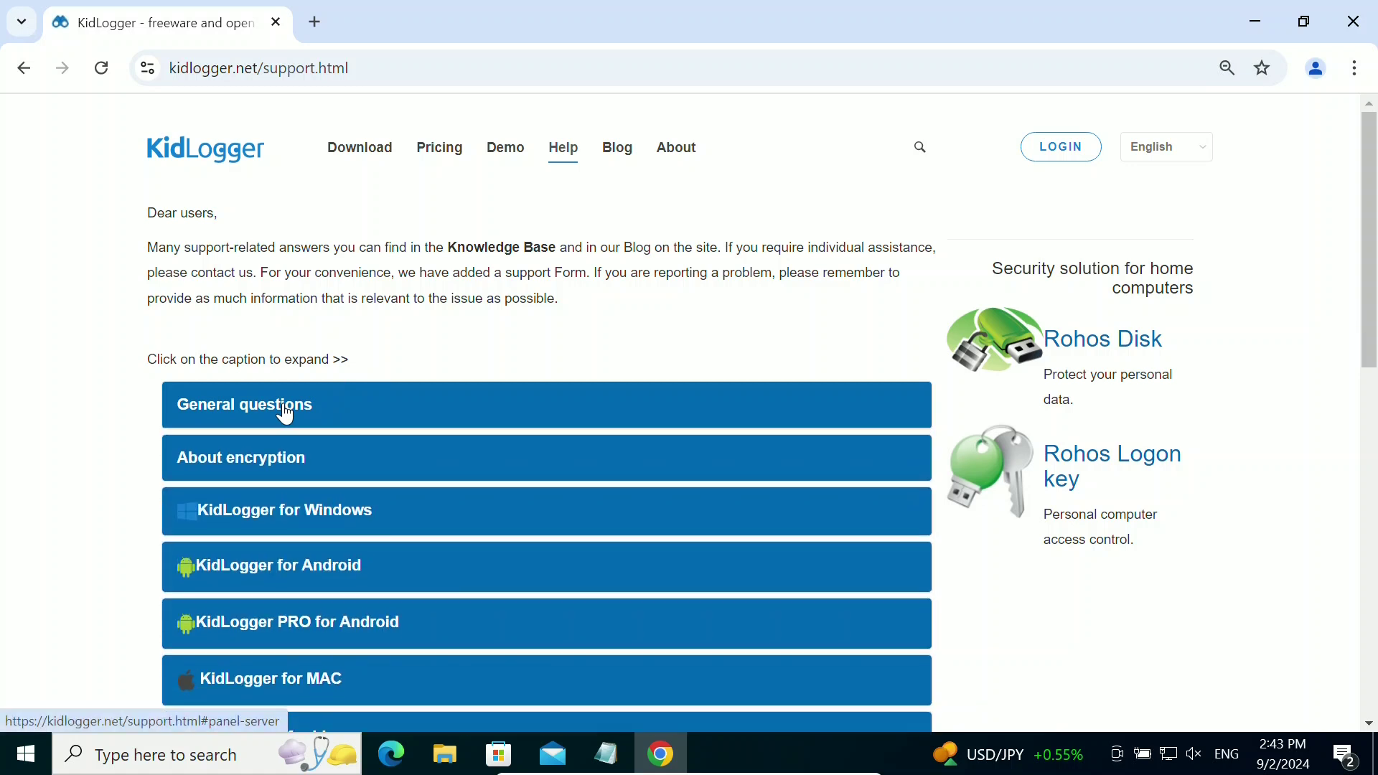
click(266, 459)
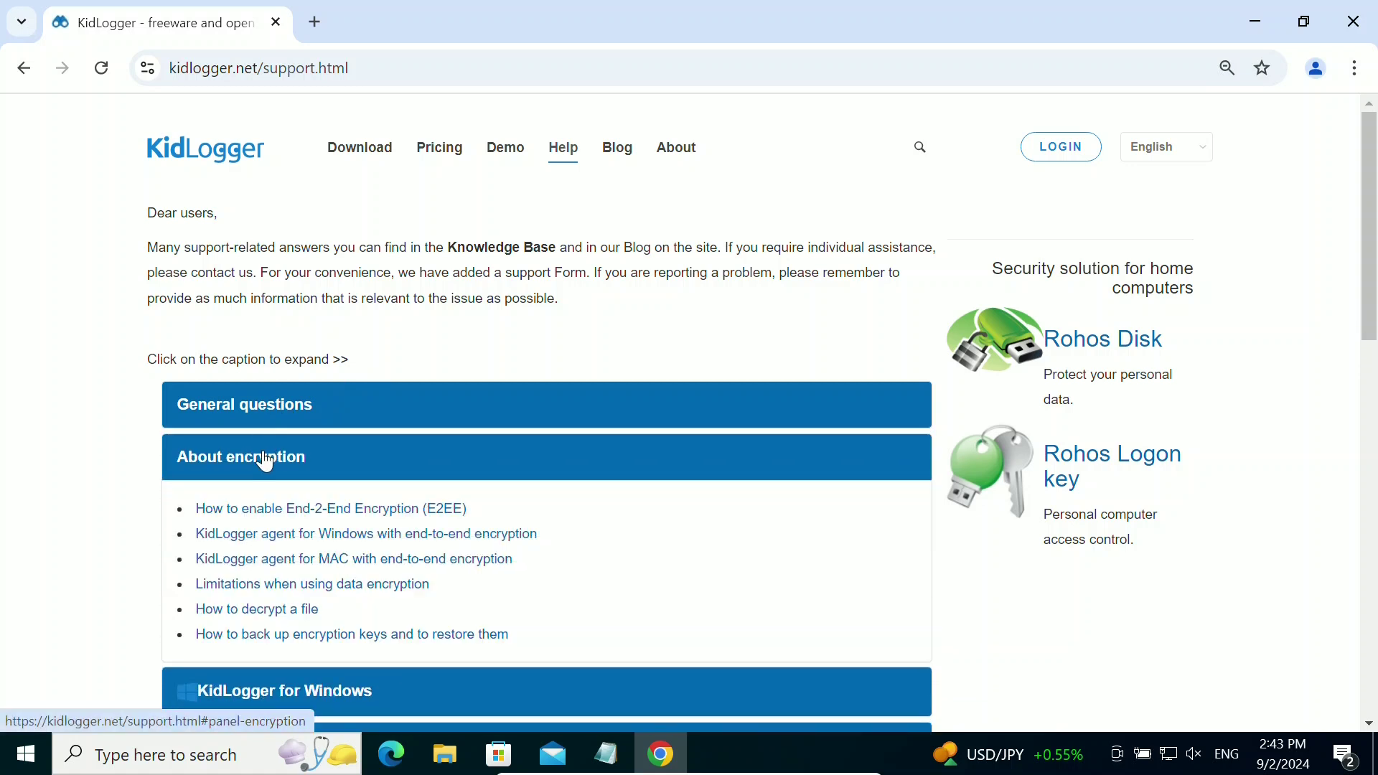
click(266, 462)
View the KidLogger for Windows support page, return to Help, and look through the KidLogger for Android topics.
click(252, 514)
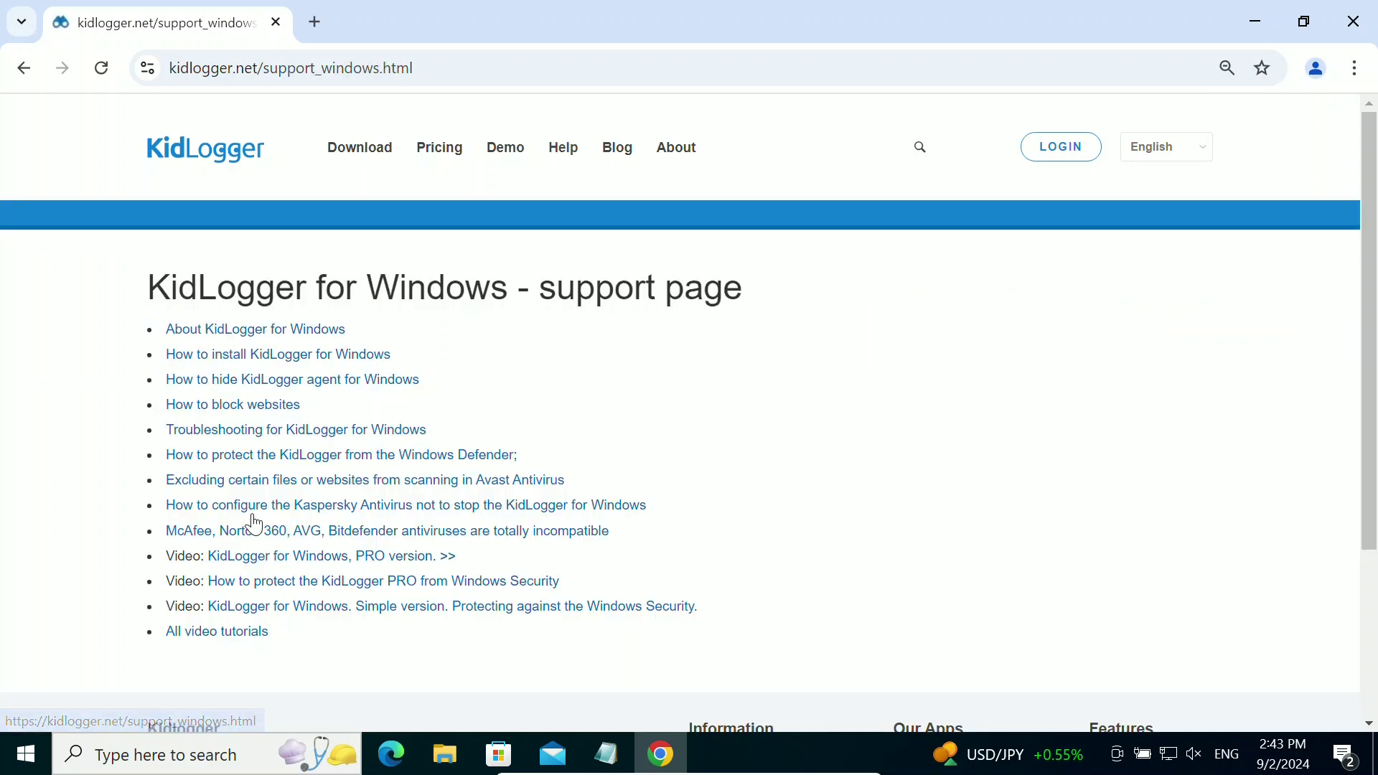
click(23, 68)
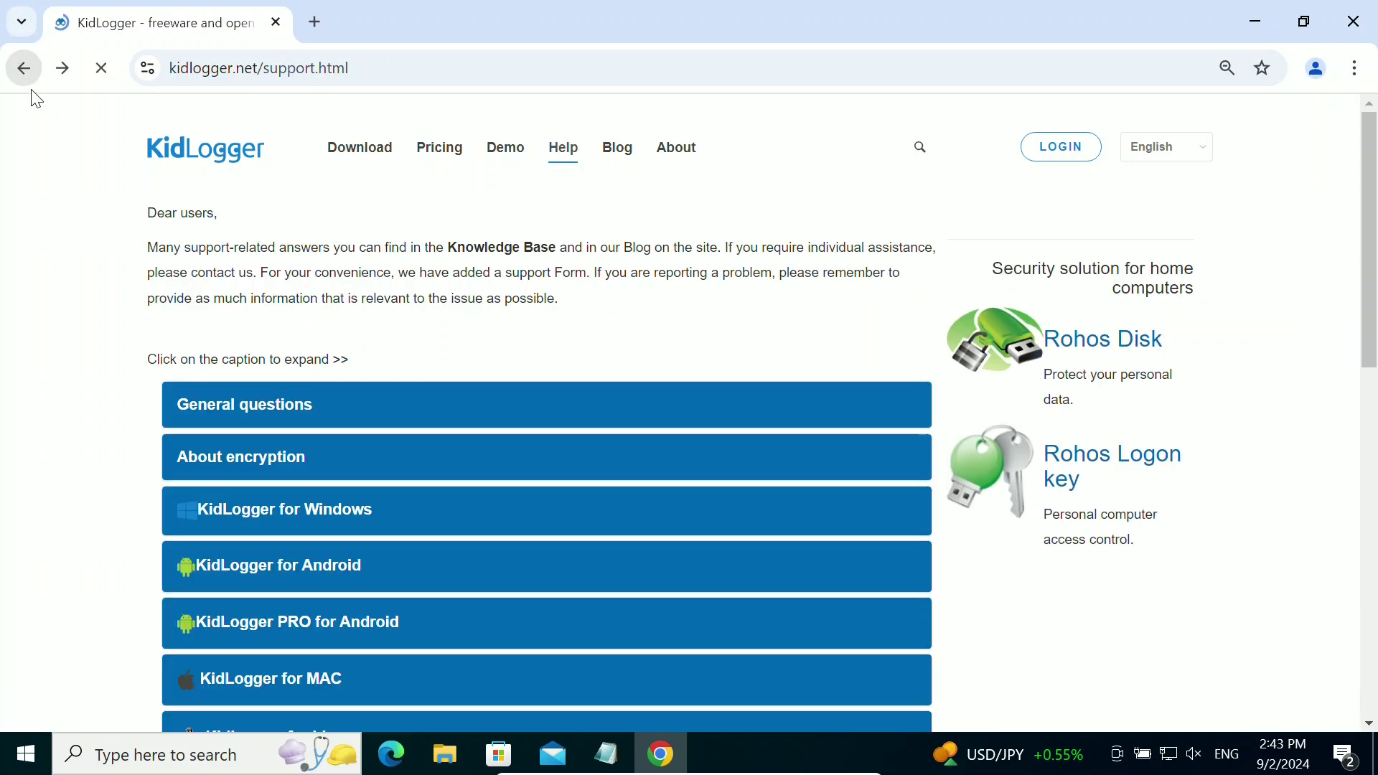
click(271, 567)
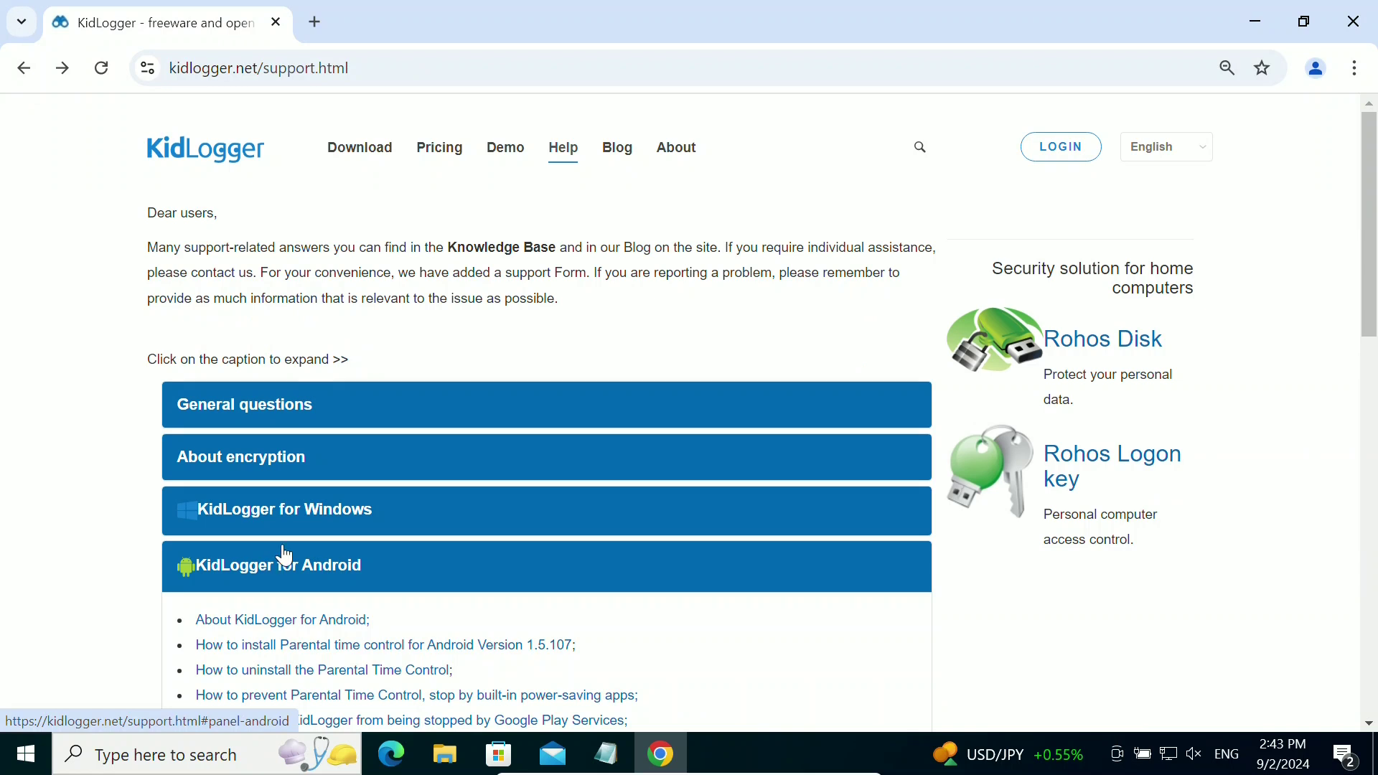
scroll(286, 554, down, 3)
scroll(286, 549, up, 3)
Visit the KidLogger Blog page and the About page.
click(611, 145)
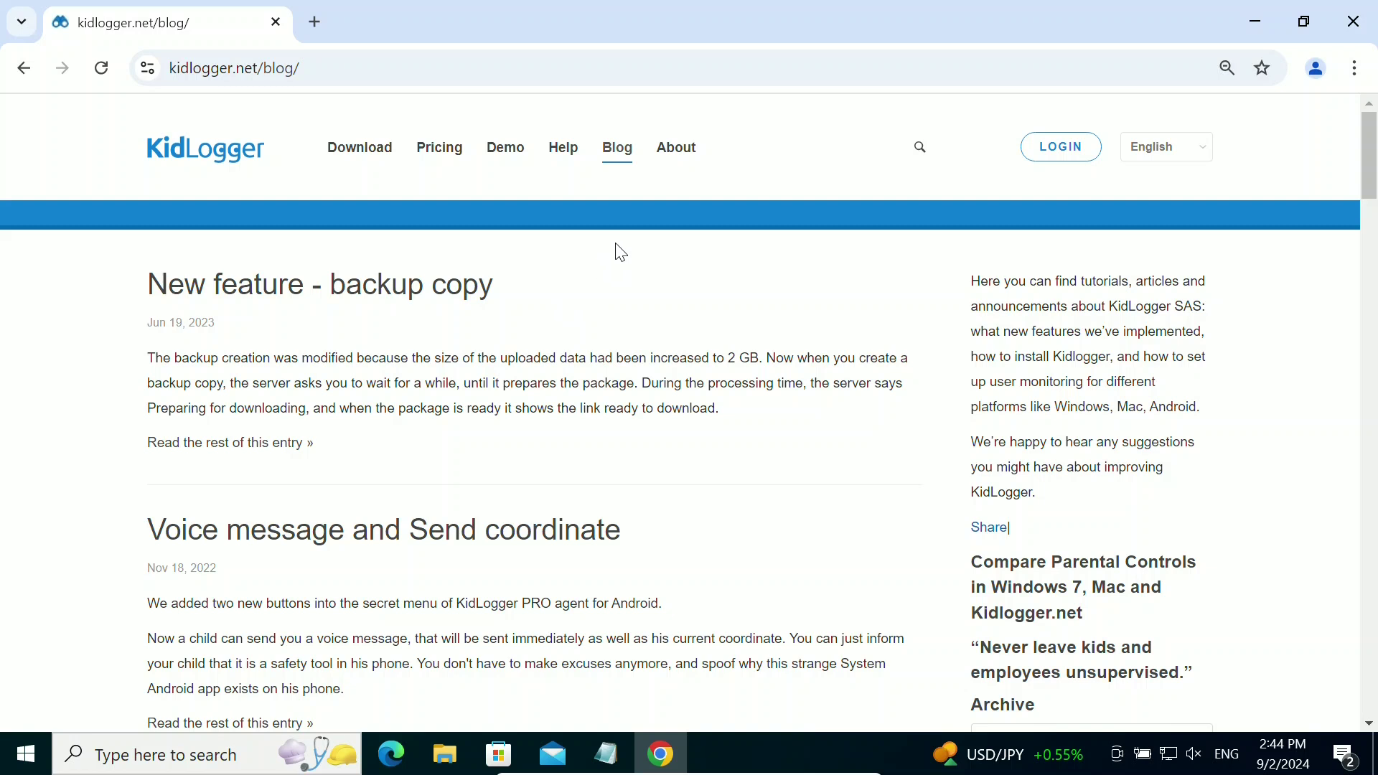
click(675, 158)
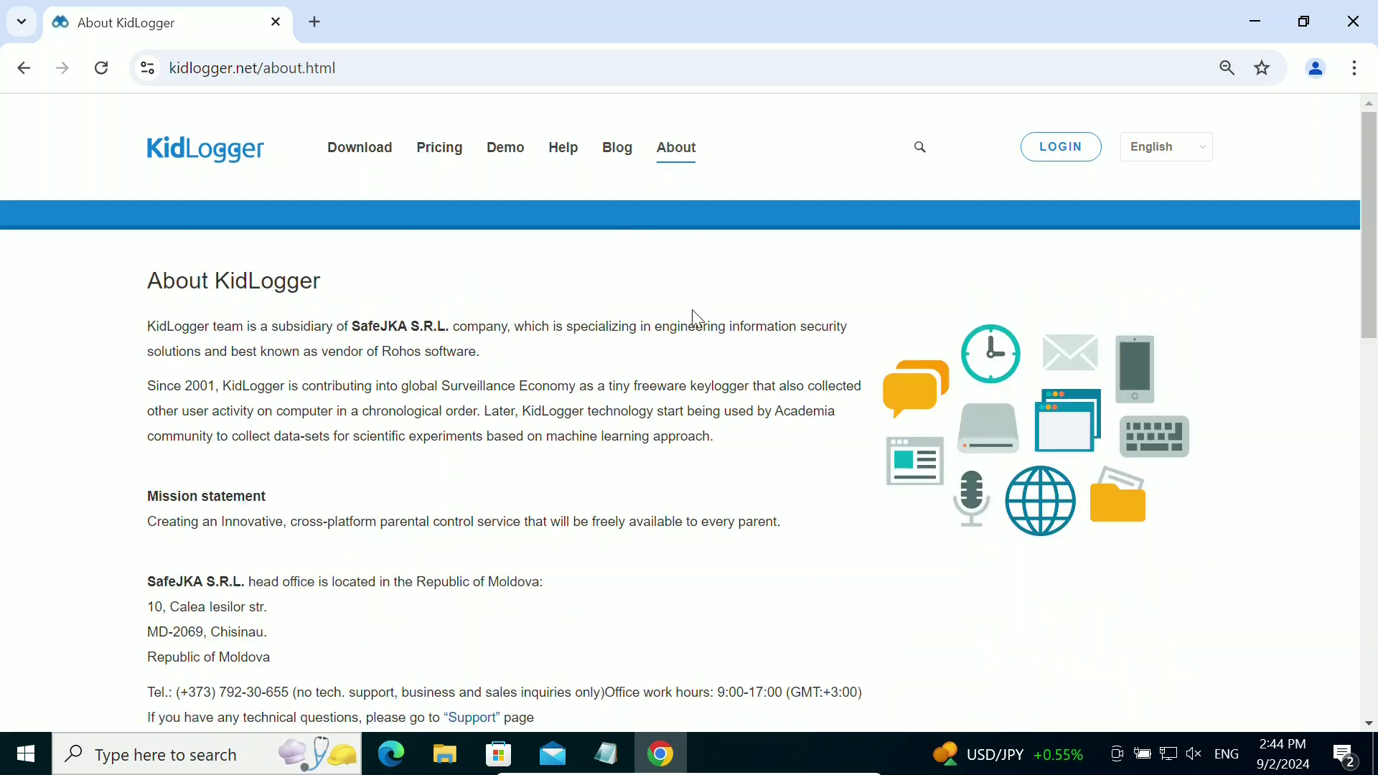
Look through the About page from the mission statement to the SafeJKA products, and return to its start.
scroll(693, 321, down, 2)
scroll(697, 325, down, 3)
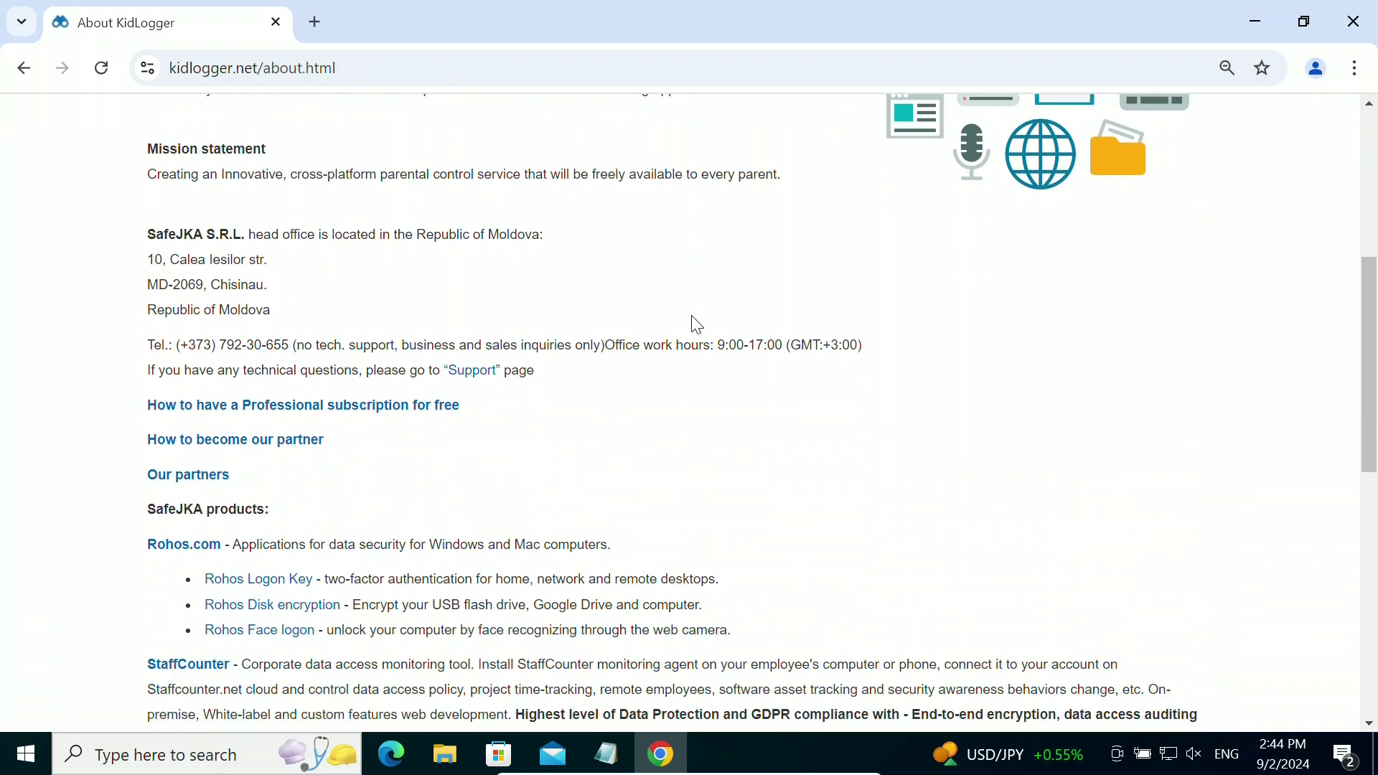
scroll(697, 325, down, 3)
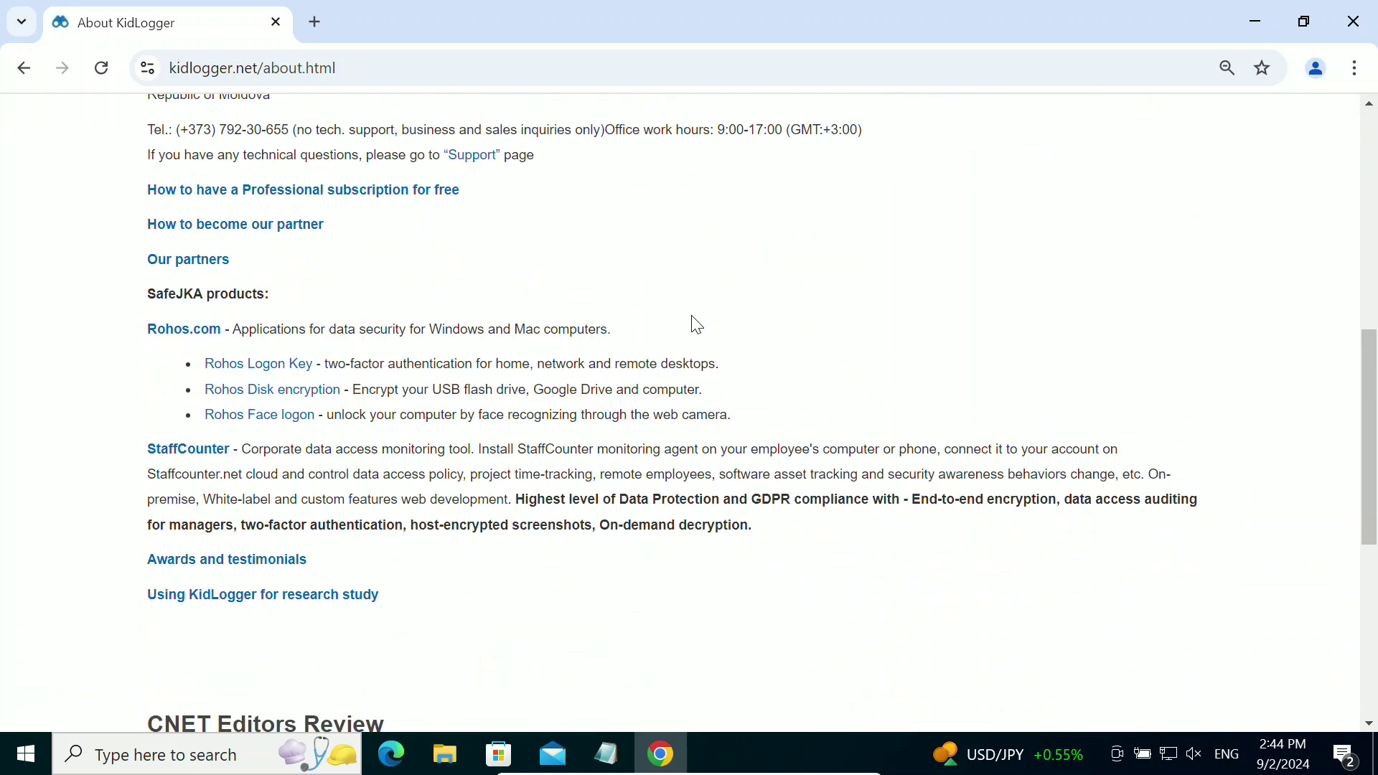
scroll(696, 325, up, 7)
scroll(697, 325, up, 1)
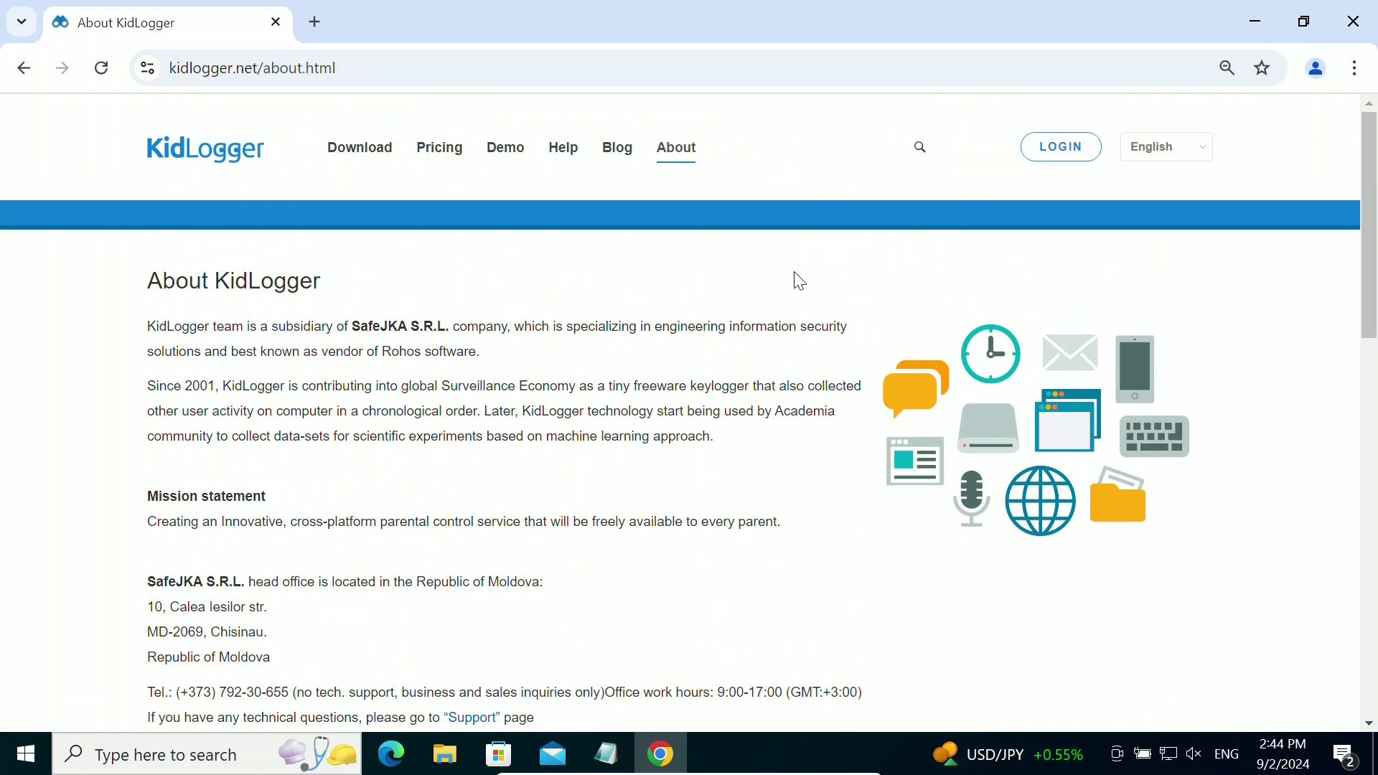
Open the account registration form from the login page and go through its password, confirm password and name fields.
click(1049, 150)
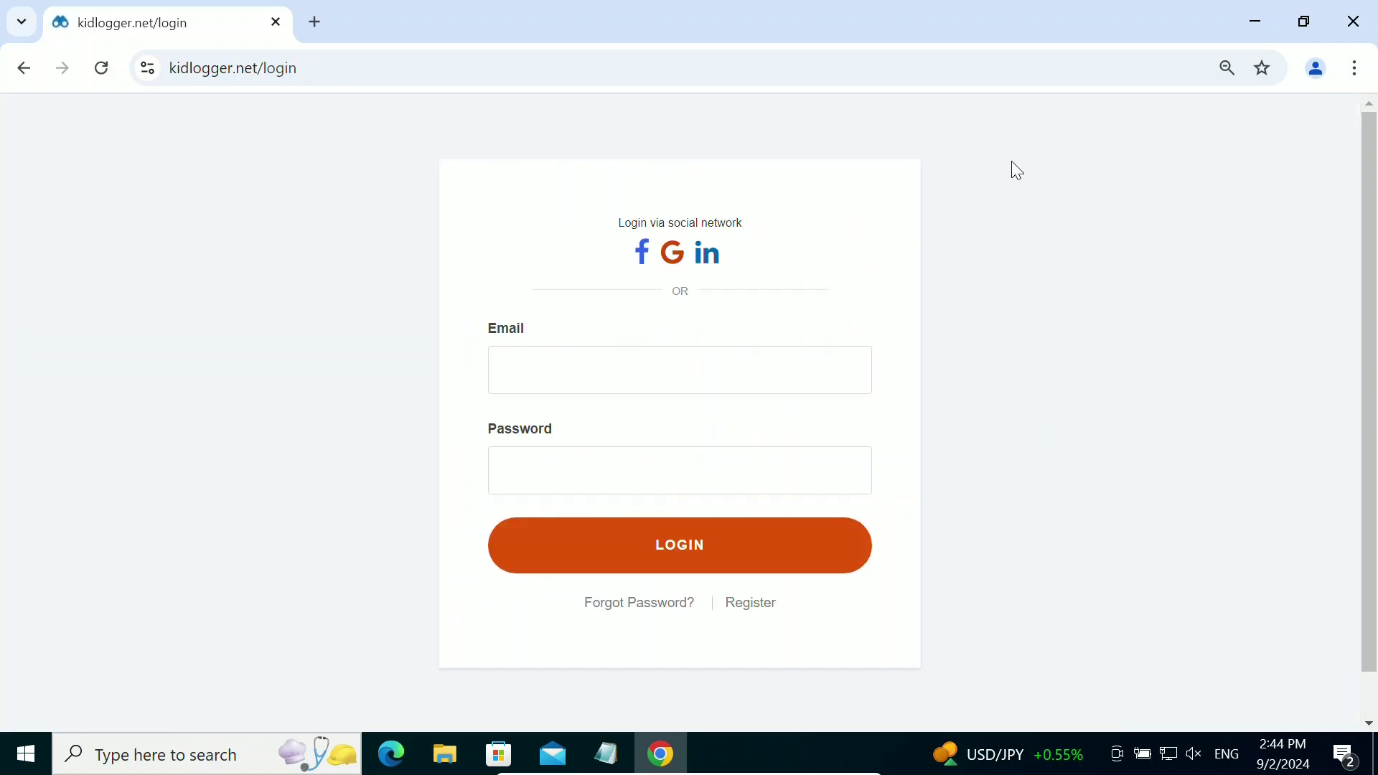
click(737, 613)
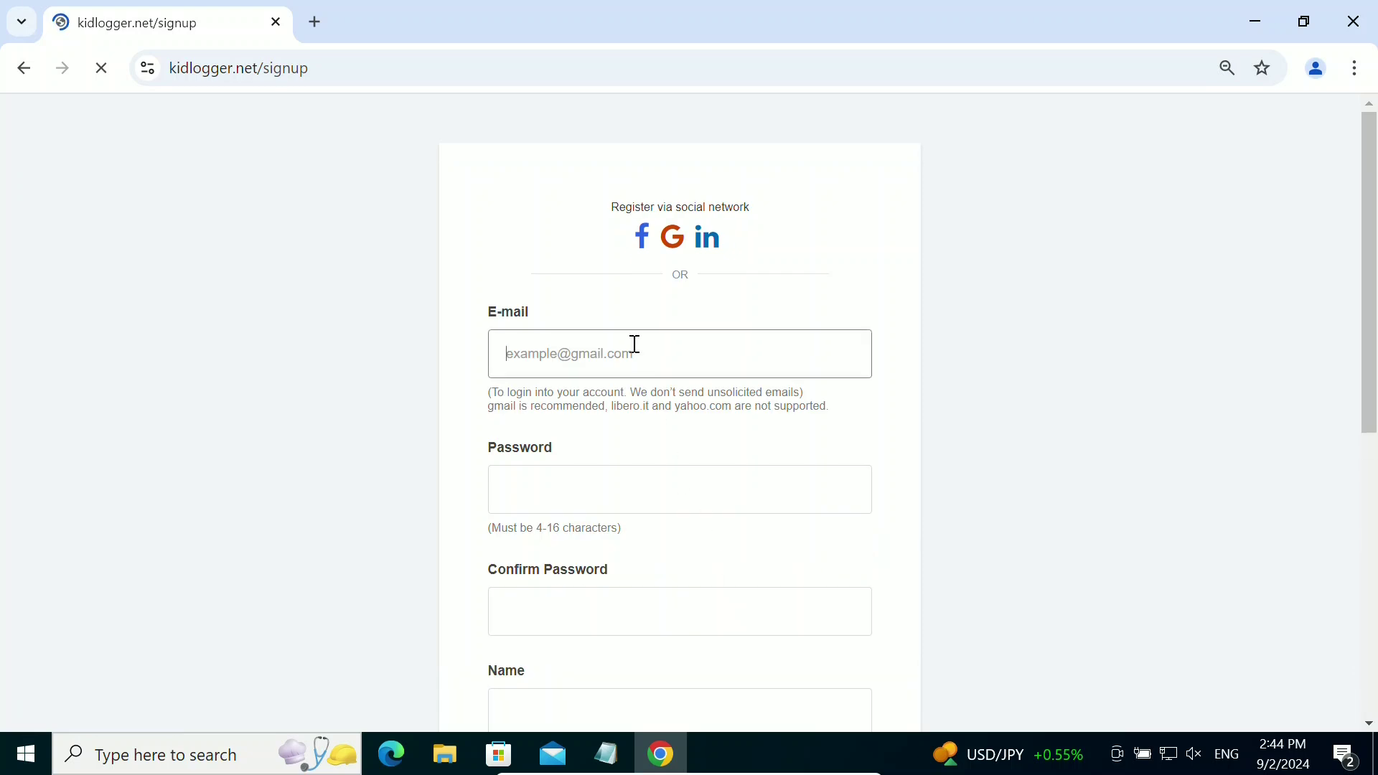
click(582, 502)
click(558, 603)
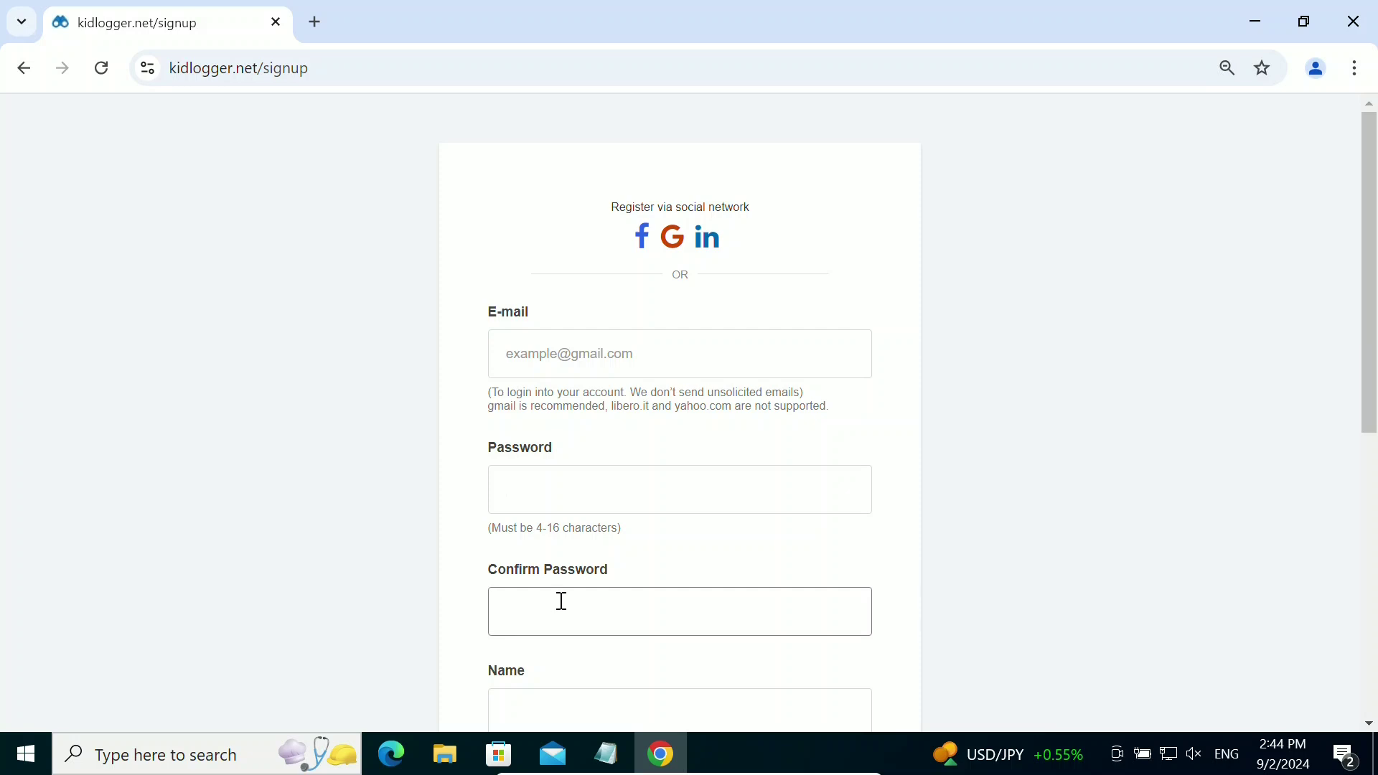
scroll(559, 602, down, 5)
click(557, 366)
Complete the reCAPTCHA check on the registration form, enable End-to-end encryption and agree to the Terms of Service.
click(559, 550)
scroll(678, 515, down, 3)
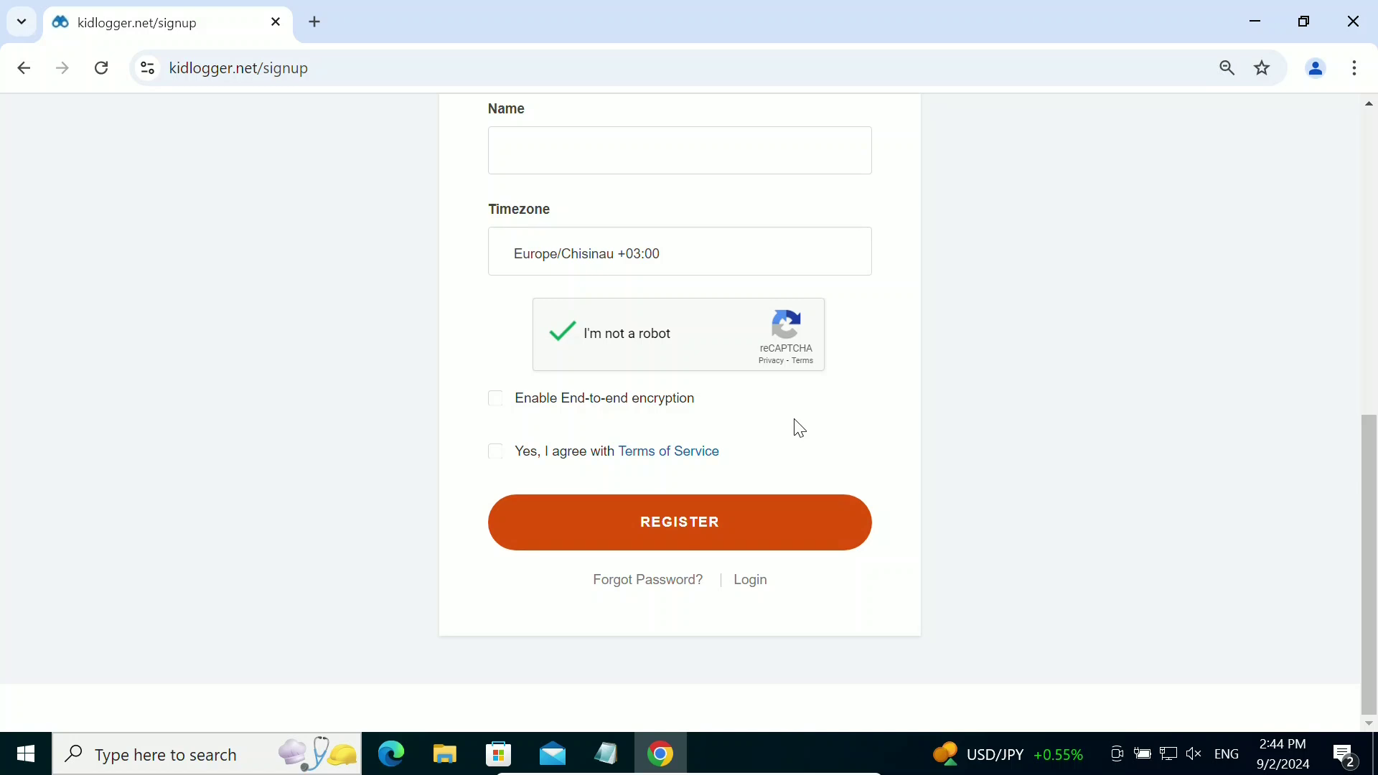
click(496, 400)
click(495, 453)
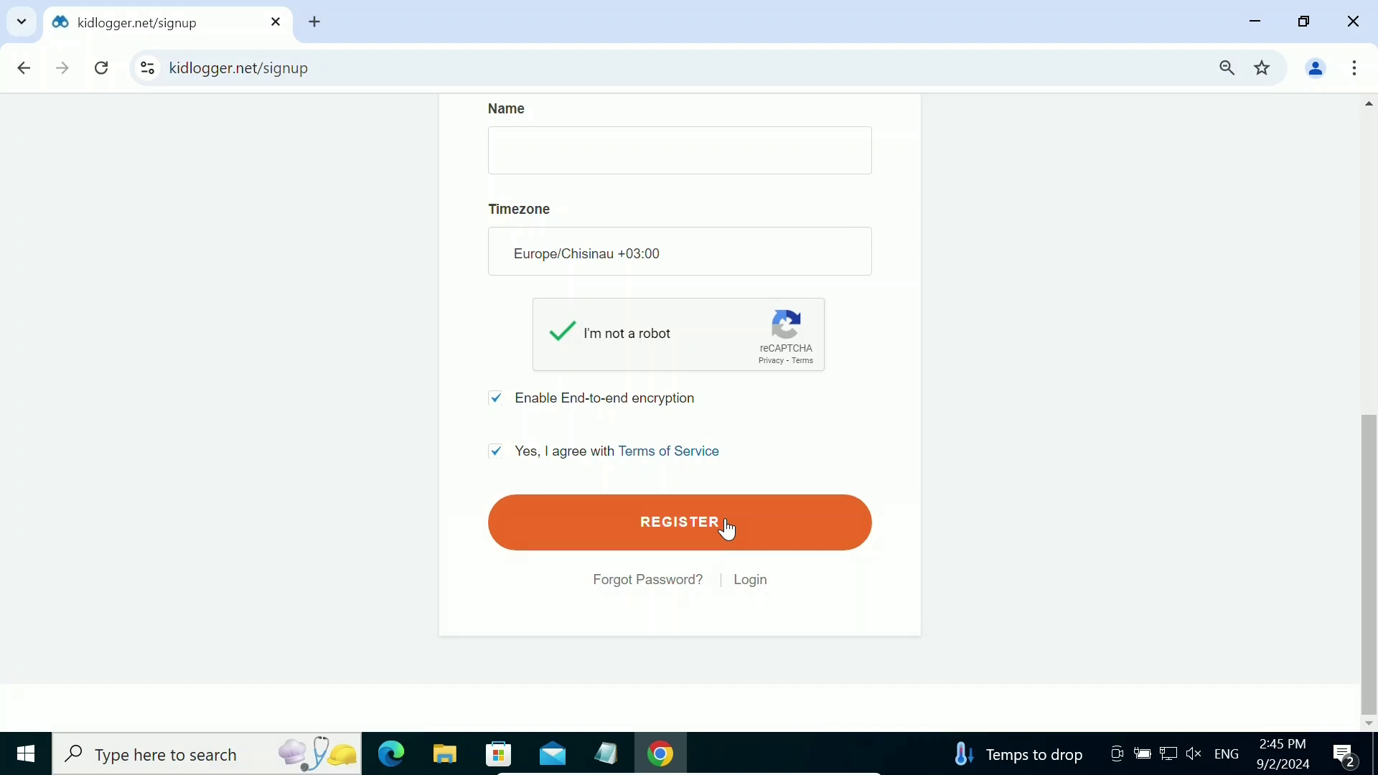
Return to the login page and log in with the account e-mail and password.
click(752, 581)
click(566, 368)
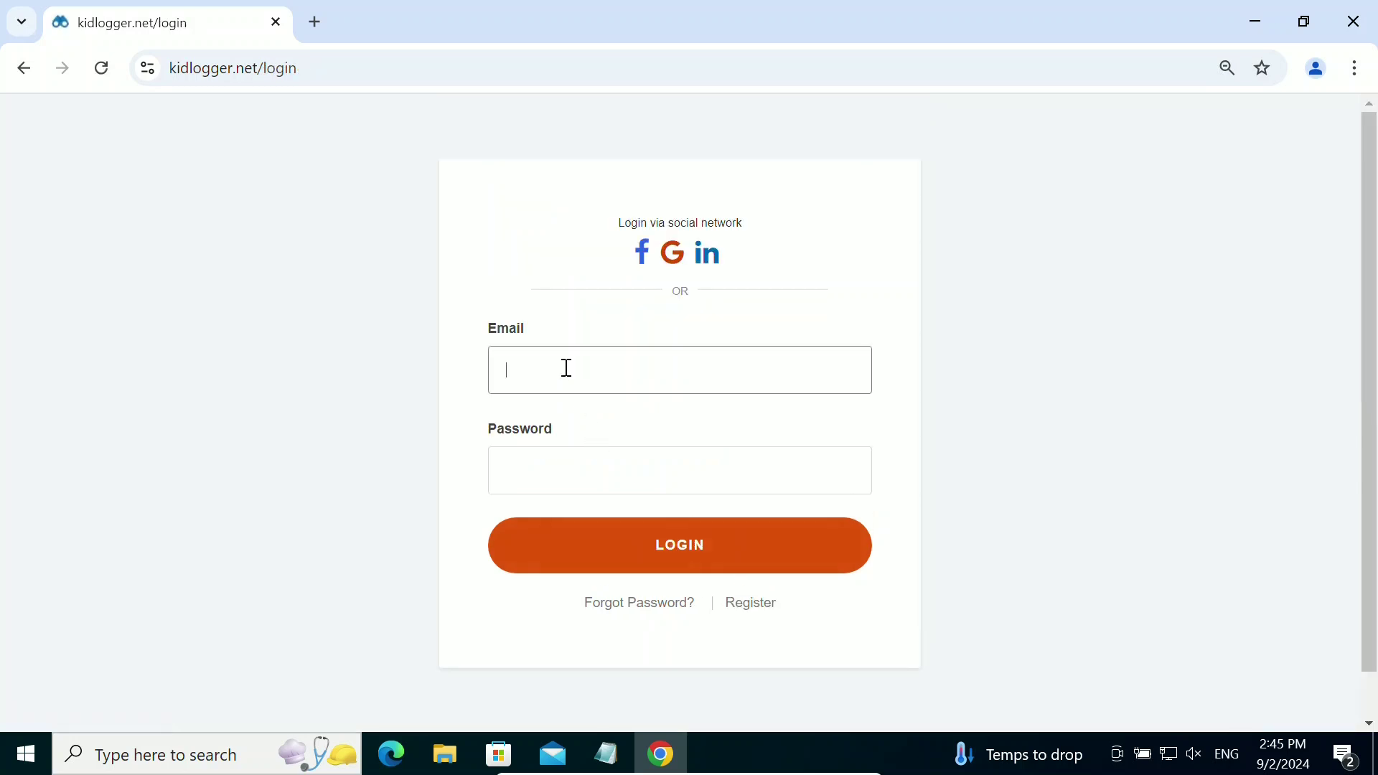
text(test@test.com)
click(564, 475)
text(t)
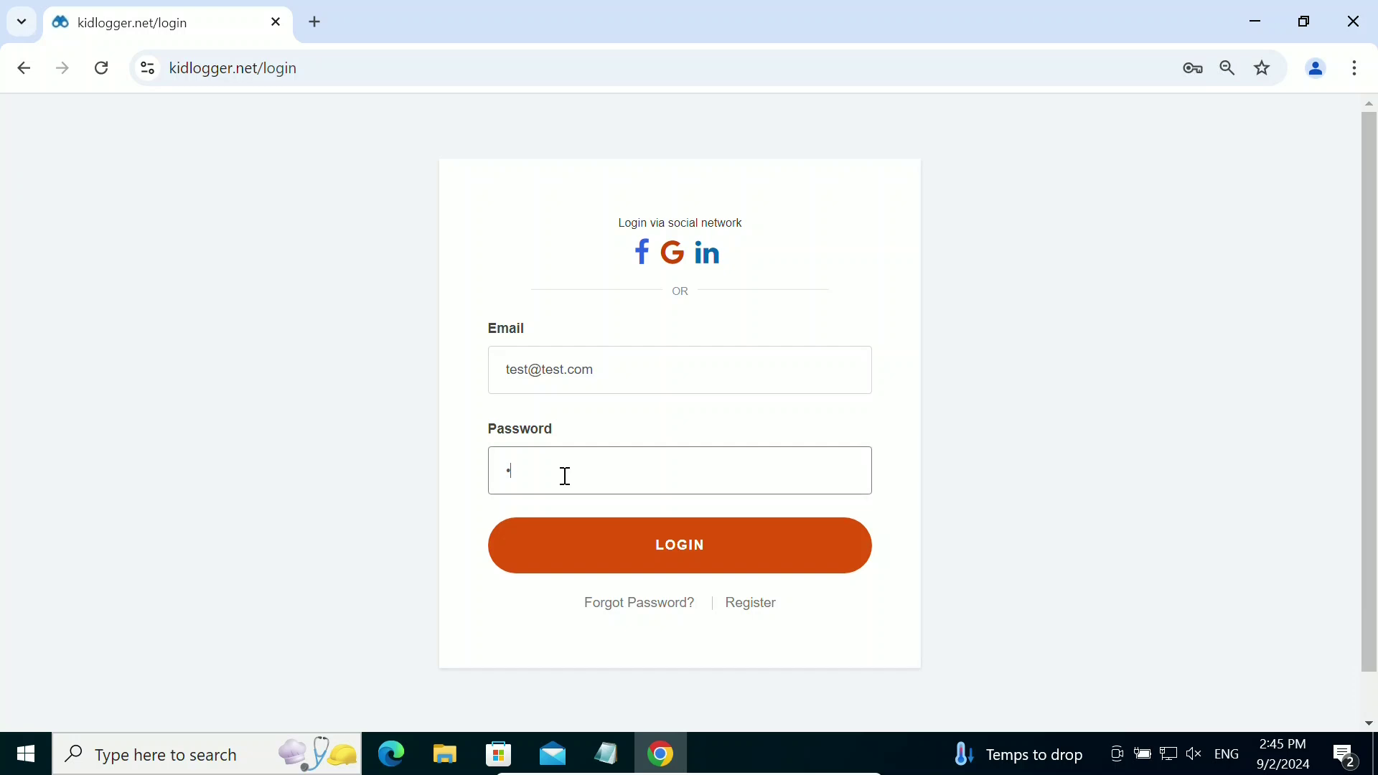
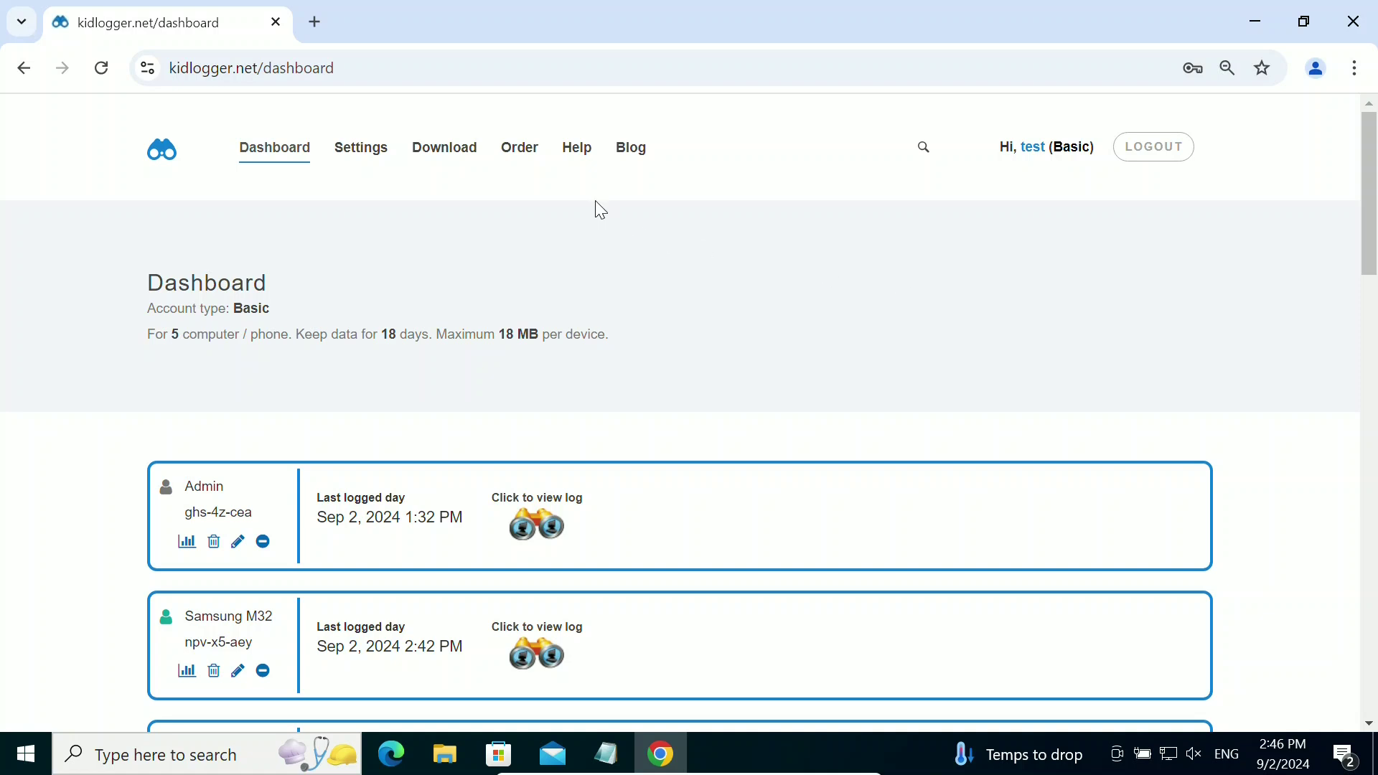
Open the order page with the account prices and start ordering the Professional account upgrade.
click(518, 149)
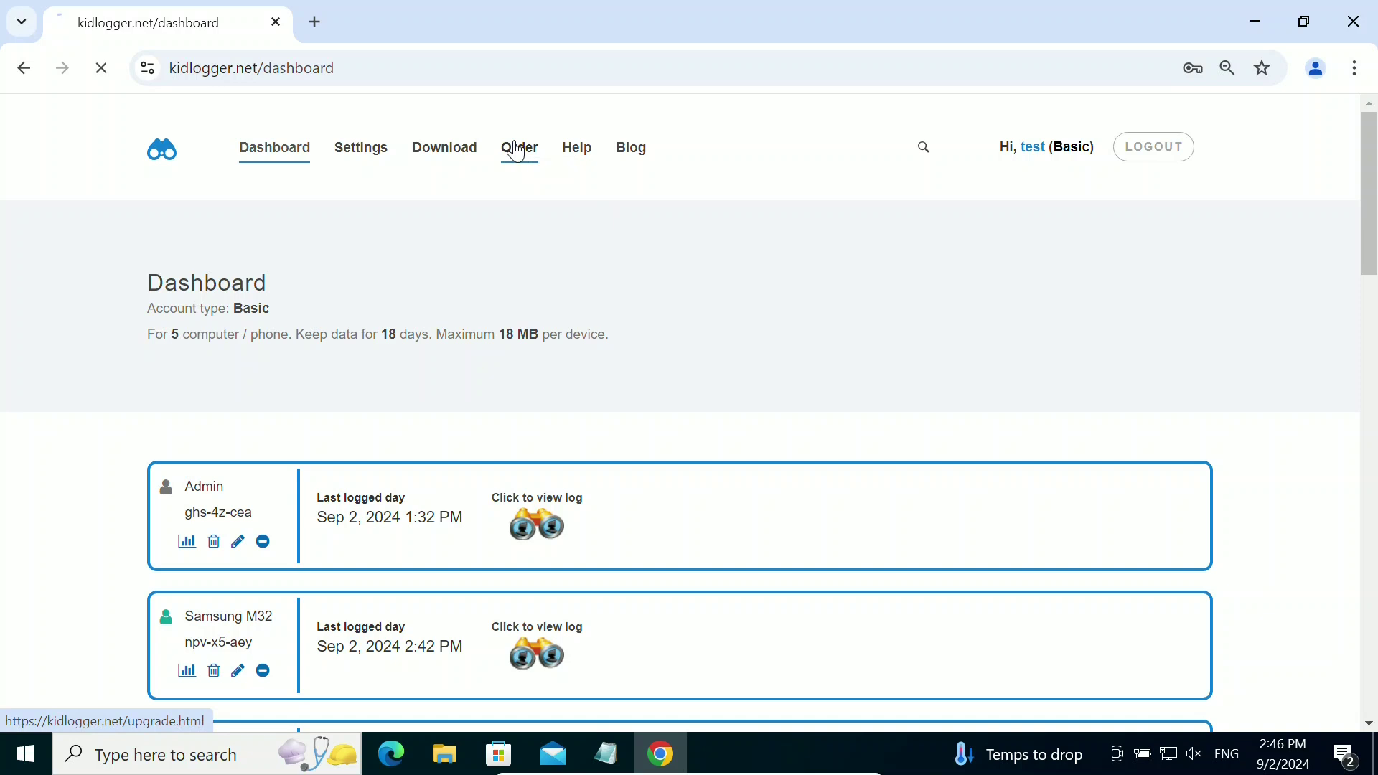
scroll(526, 268, down, 5)
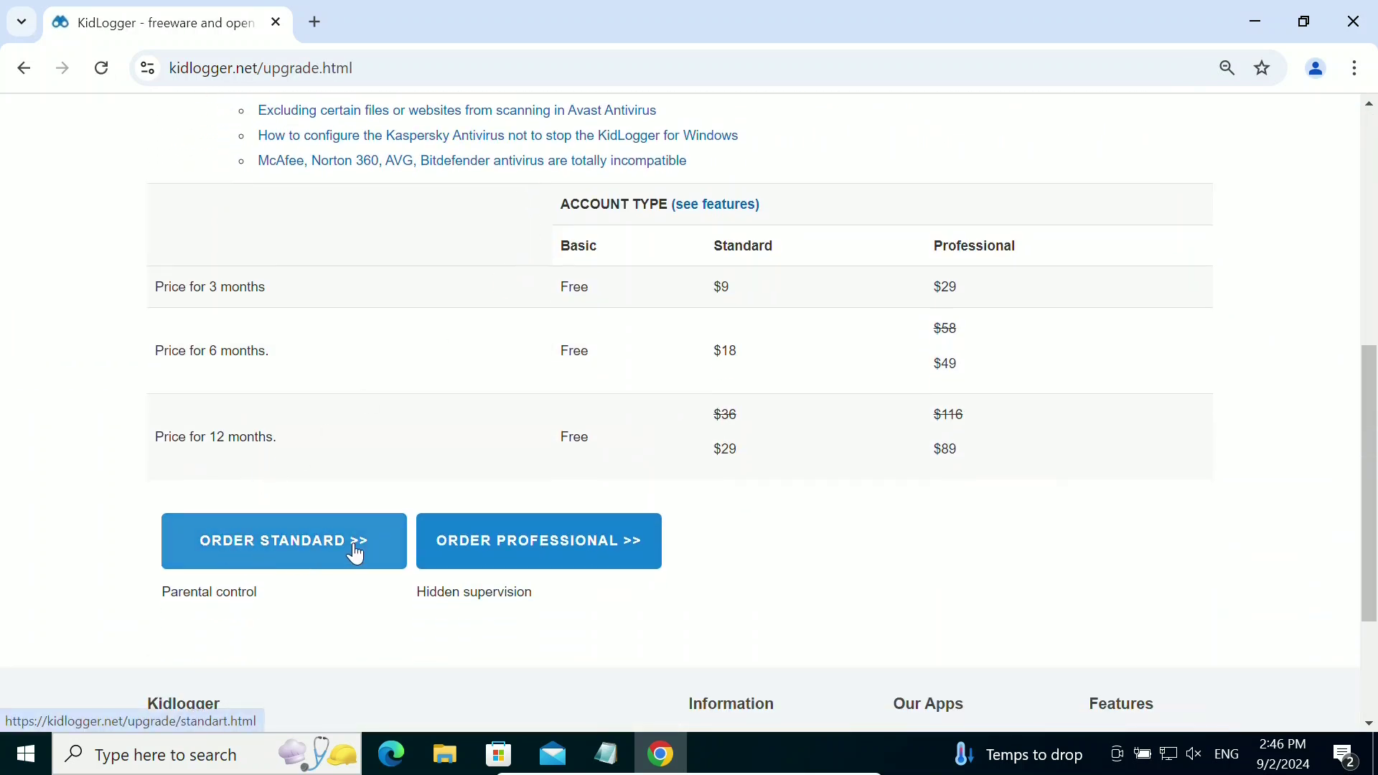
click(535, 548)
scroll(474, 519, down, 1)
scroll(474, 519, down, 1)
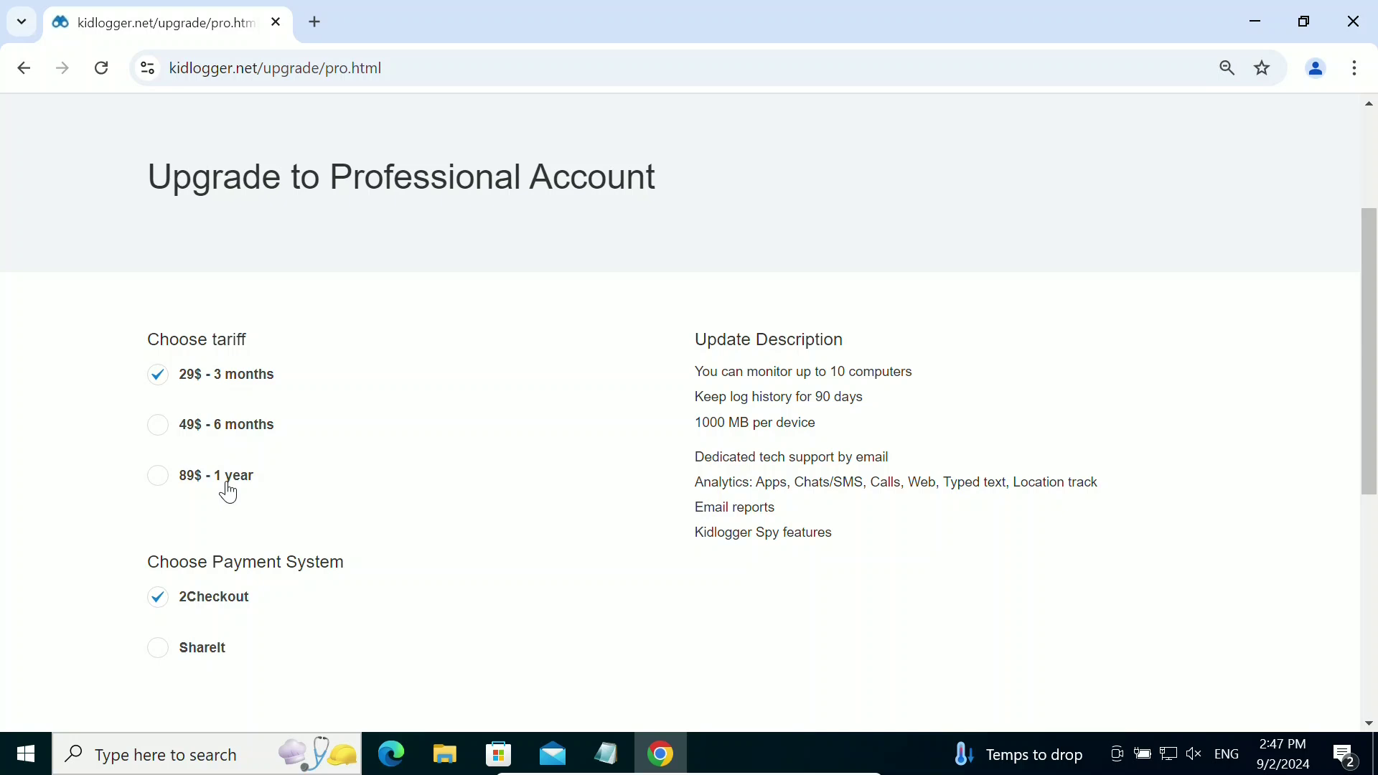
Choose ShareIt as the payment system, agree to the Terms of Service and proceed to checkout.
scroll(228, 493, down, 3)
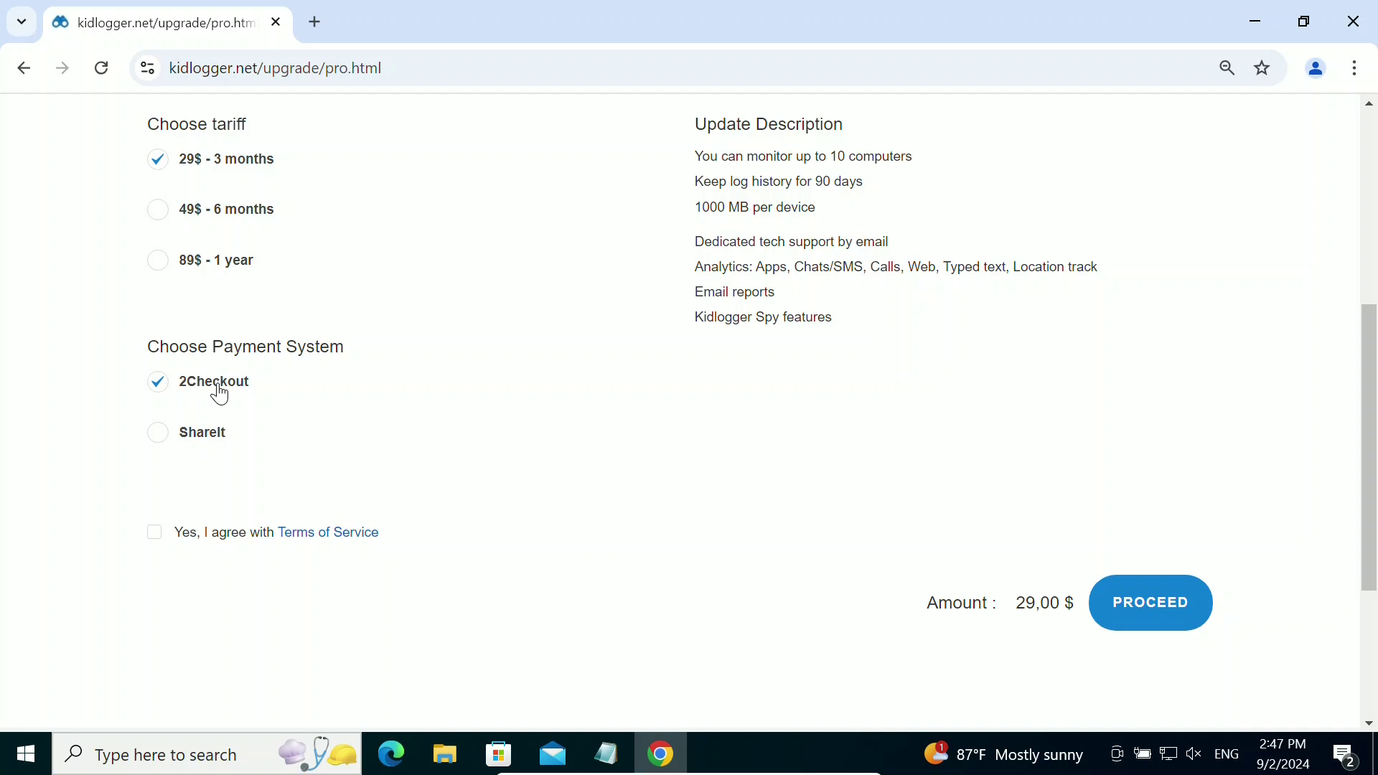
click(219, 436)
click(155, 537)
click(1144, 602)
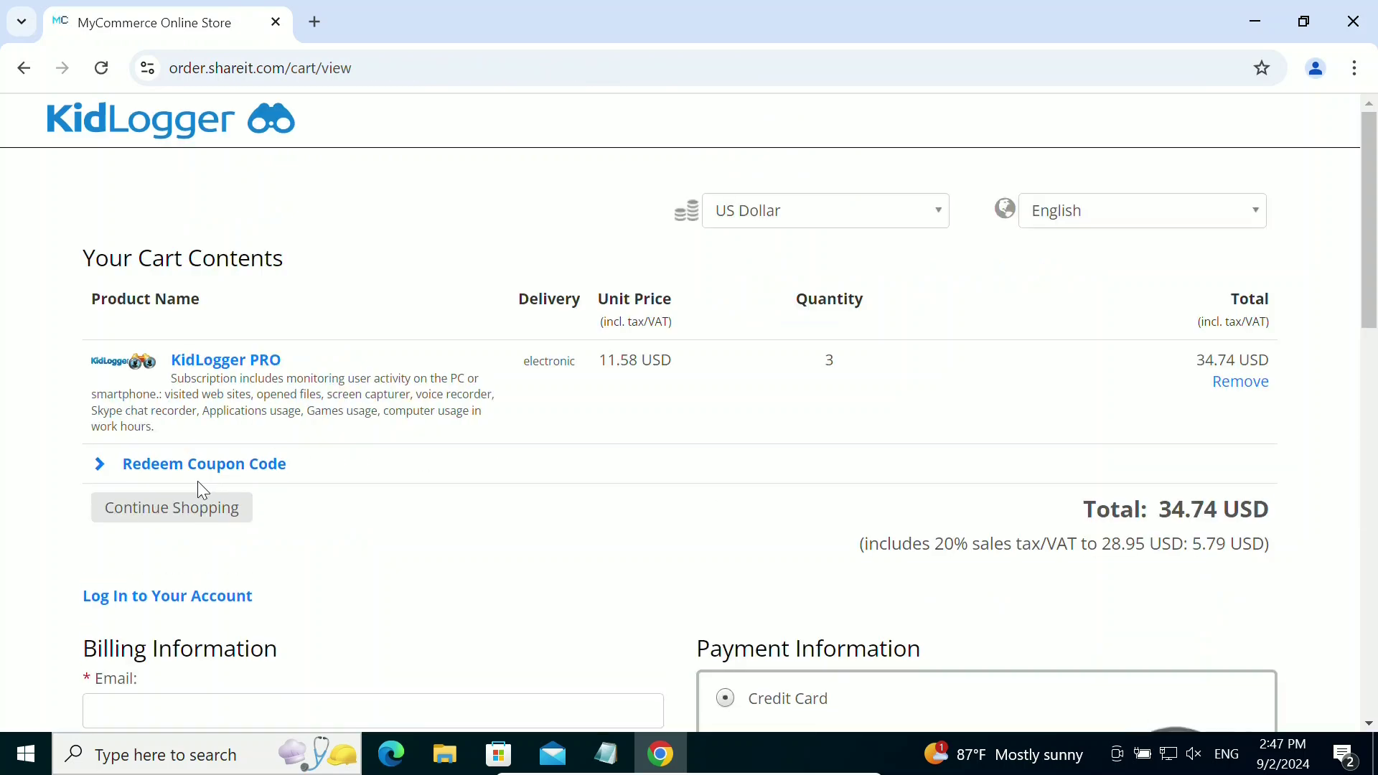
Expand the coupon code entry in the cart and look through the billing, credit card and terms sections of the checkout.
click(173, 472)
click(153, 508)
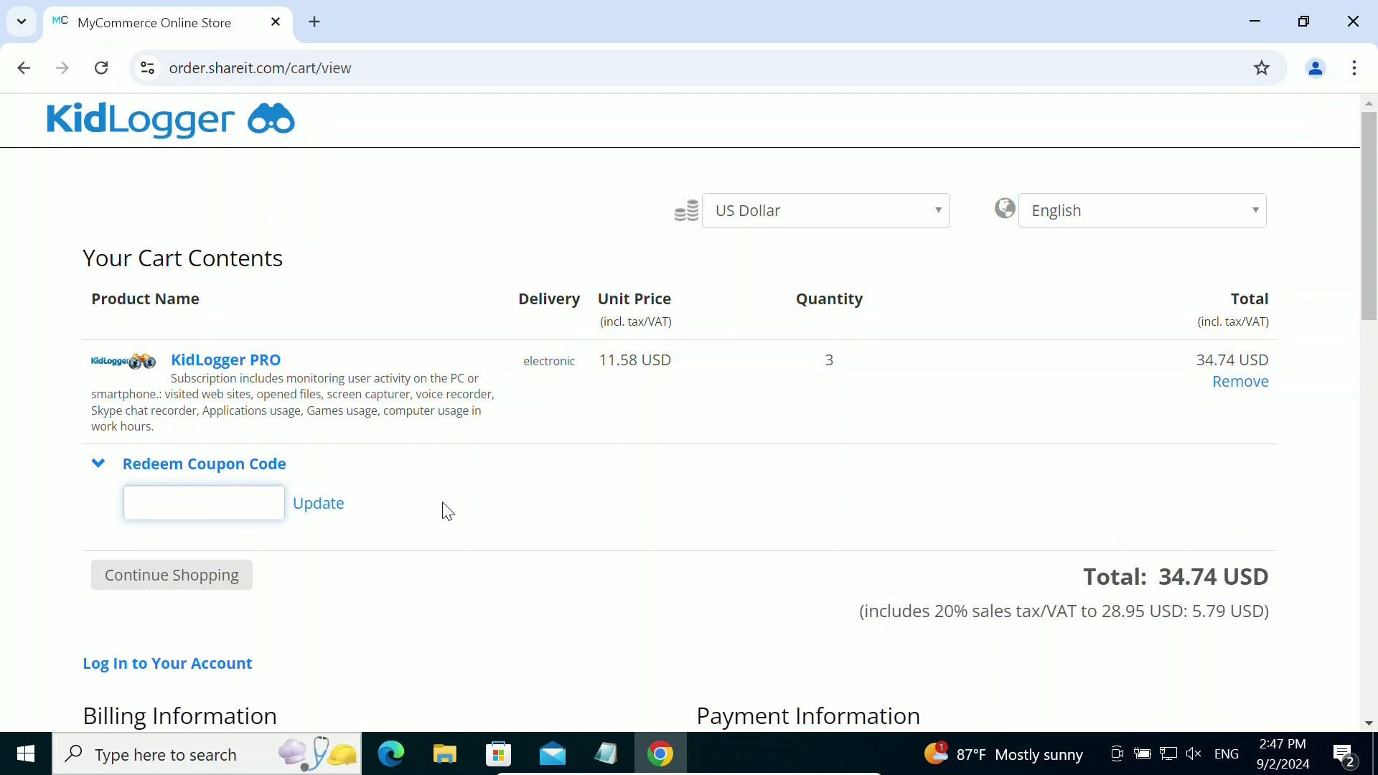
scroll(448, 511, down, 9)
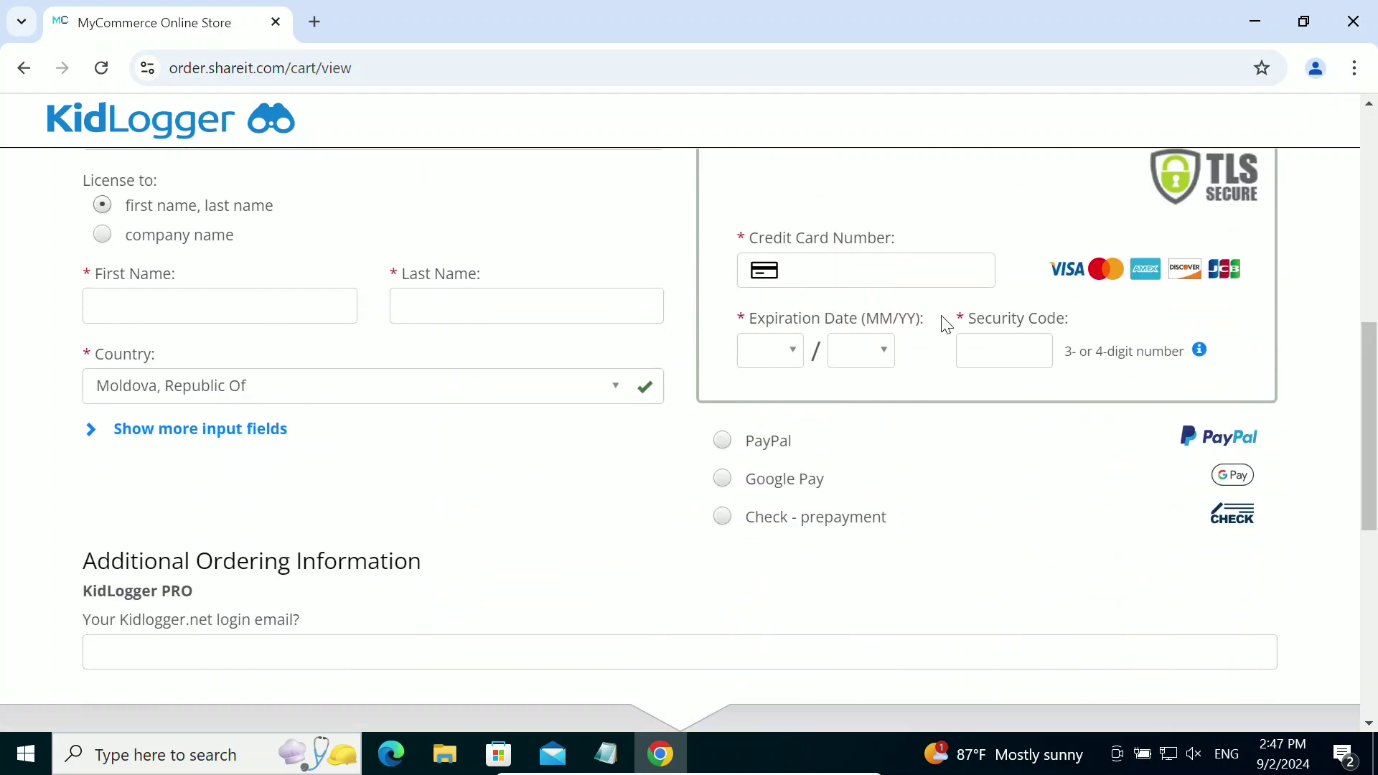
click(865, 271)
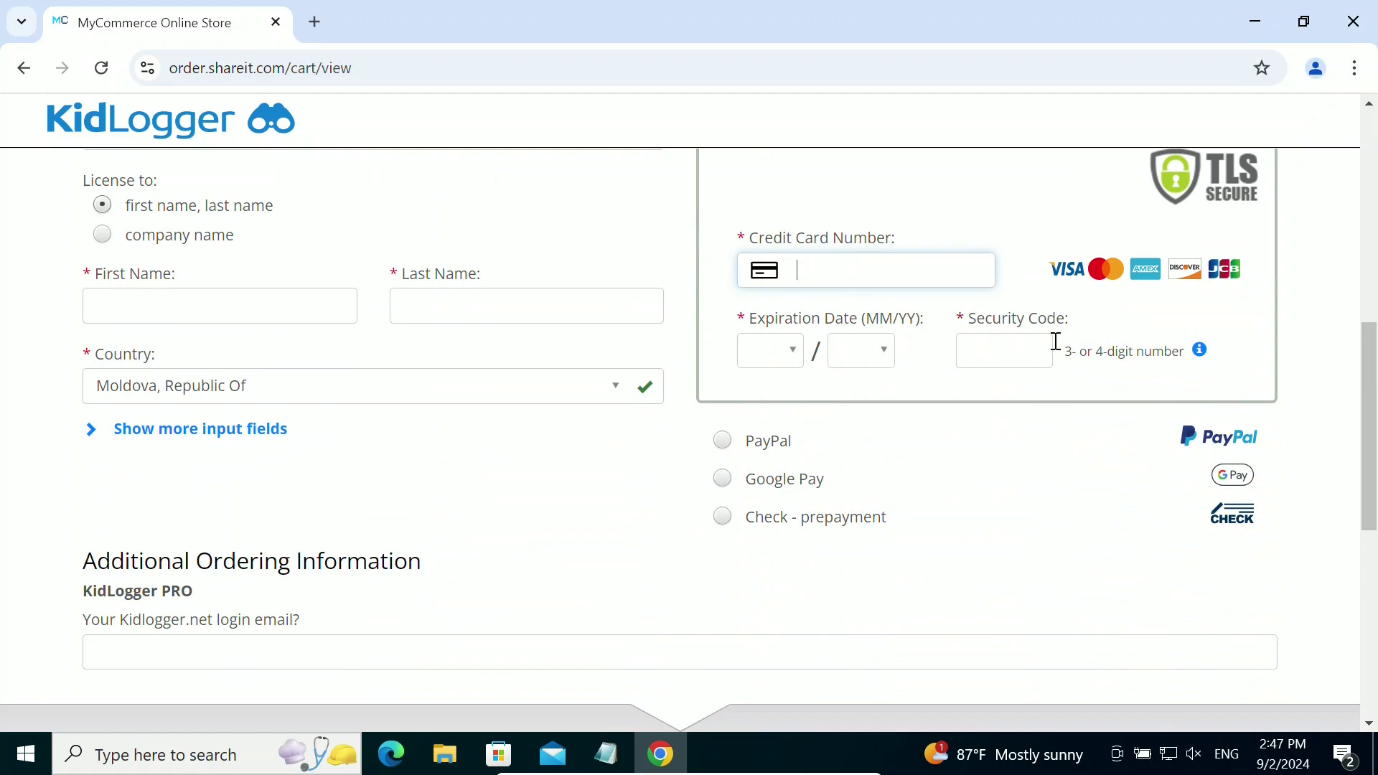
scroll(1056, 342, down, 5)
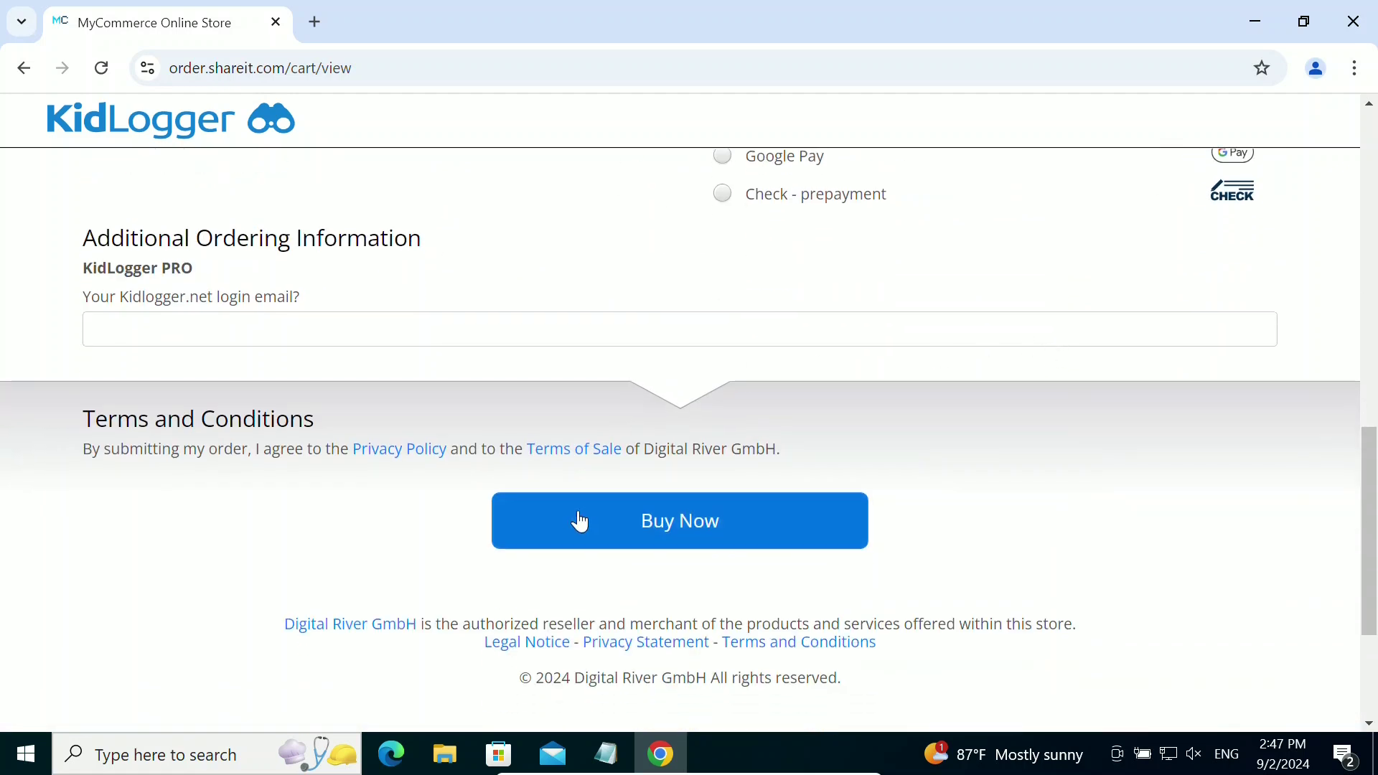